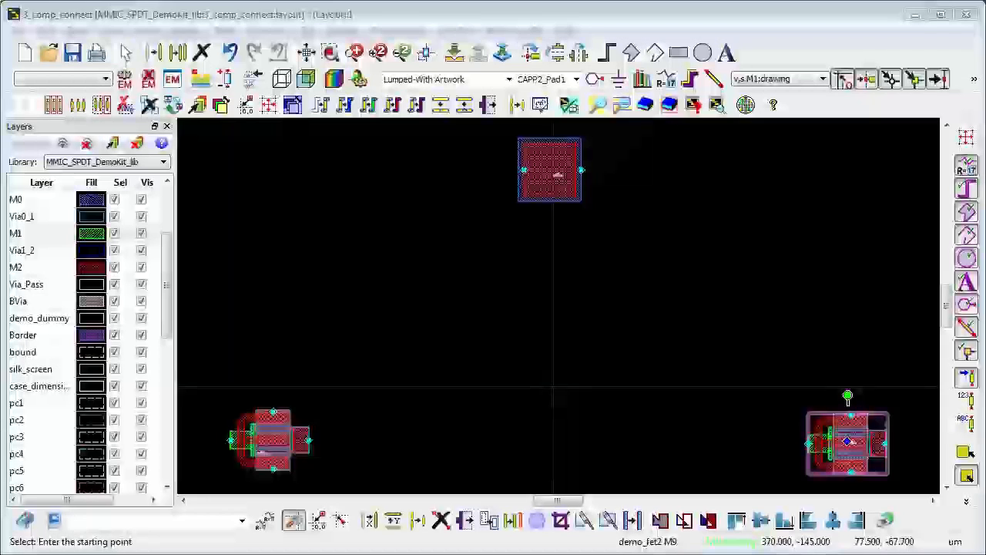
# - Start an interconnect, review its layer, end style and corner type options, and set its layer to M2
pyautogui.click(688, 80)
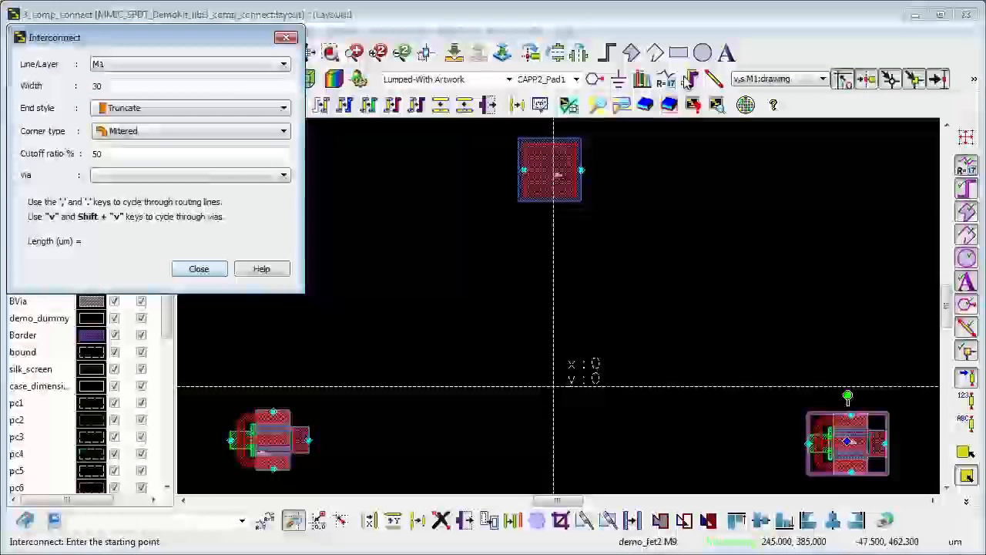
pyautogui.moveTo(47, 40); pyautogui.dragTo(56, 34)
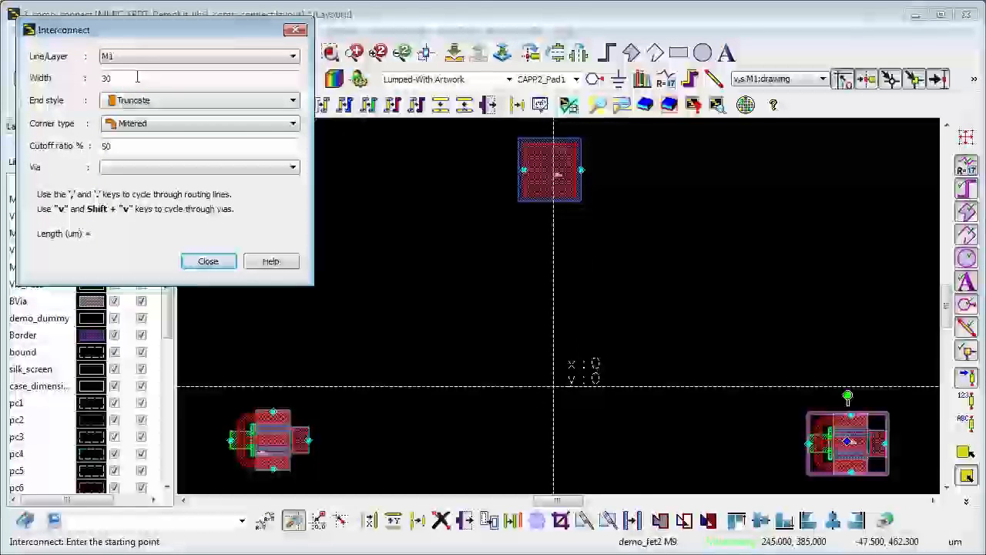
pyautogui.click(294, 56)
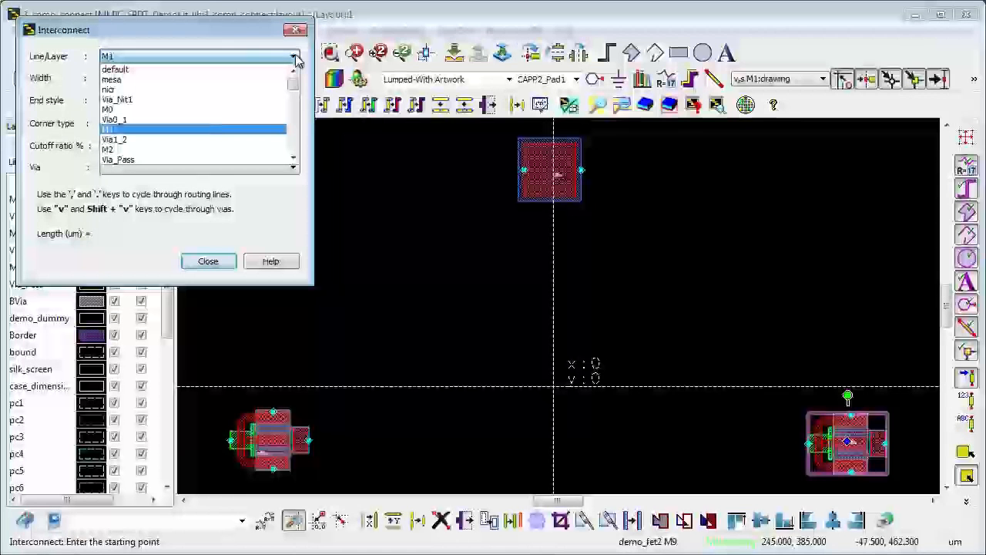
pyautogui.click(295, 59)
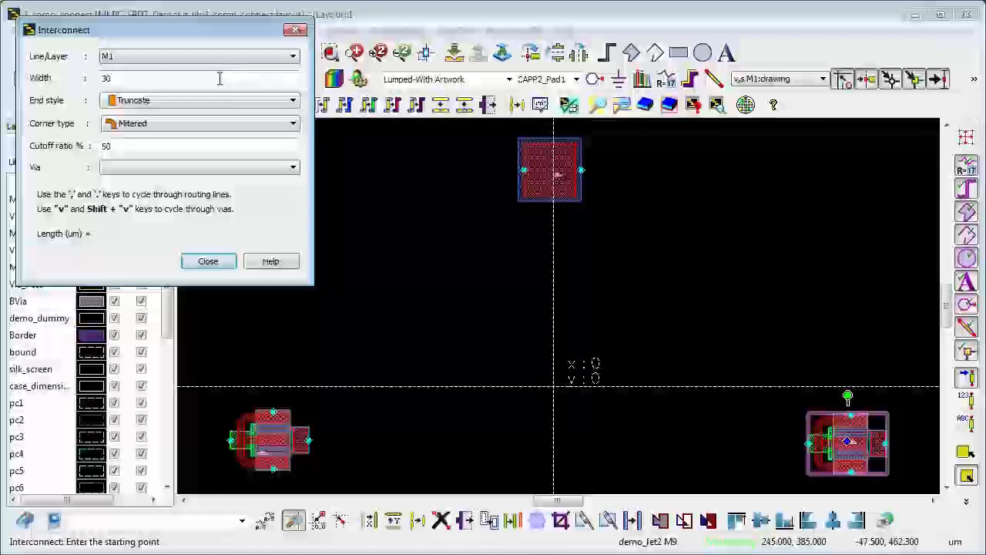
pyautogui.click(293, 102)
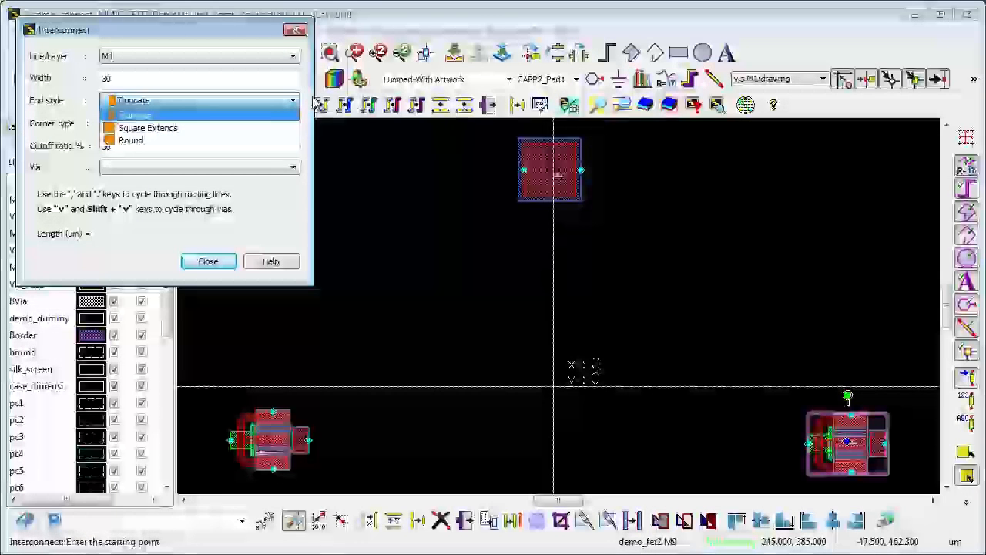
pyautogui.click(309, 100)
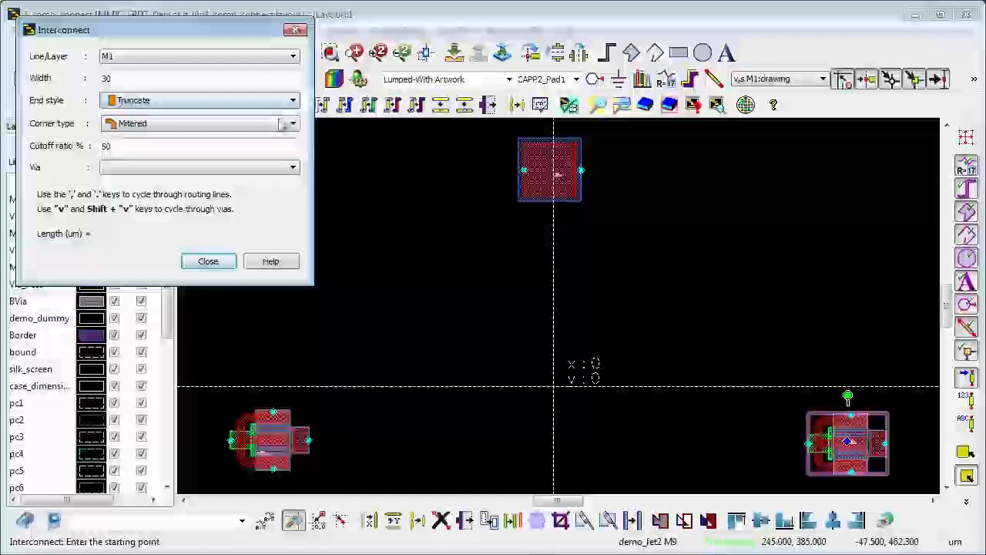
pyautogui.click(292, 125)
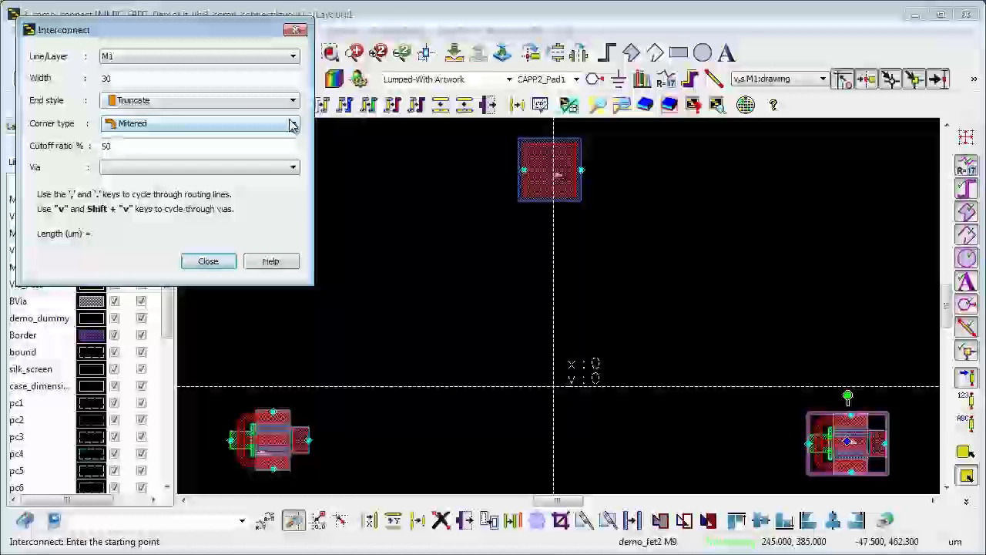
pyautogui.click(232, 59)
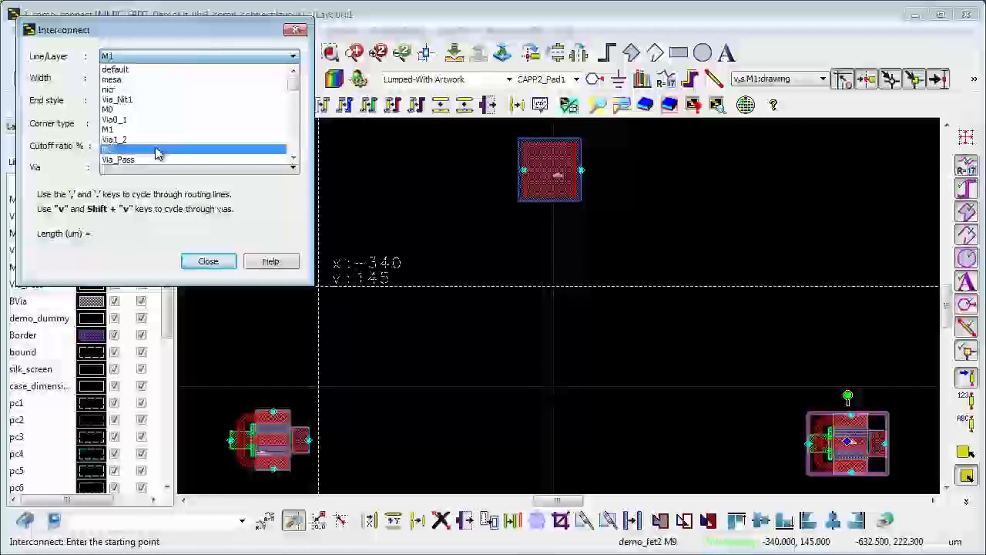
pyautogui.click(159, 149)
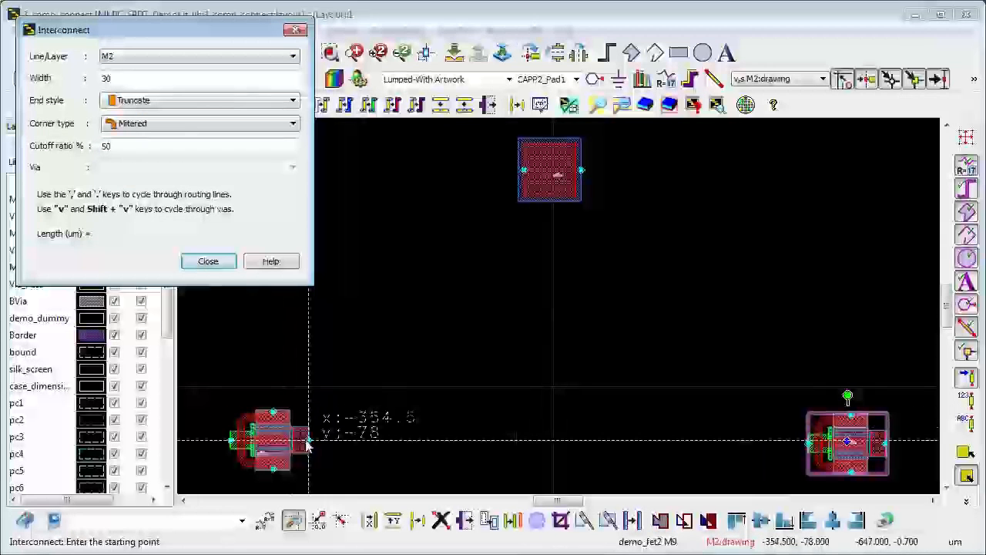
# - Route the M2 interconnect from the left FET's right pin through two bends, and snap its end onto the capacitor's left pin
pyautogui.click(308, 440)
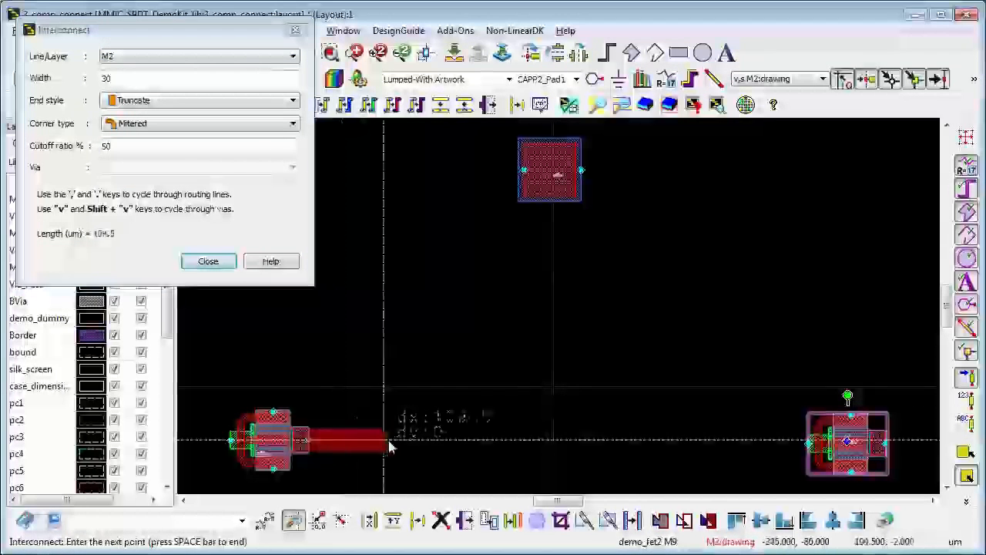
pyautogui.click(404, 441)
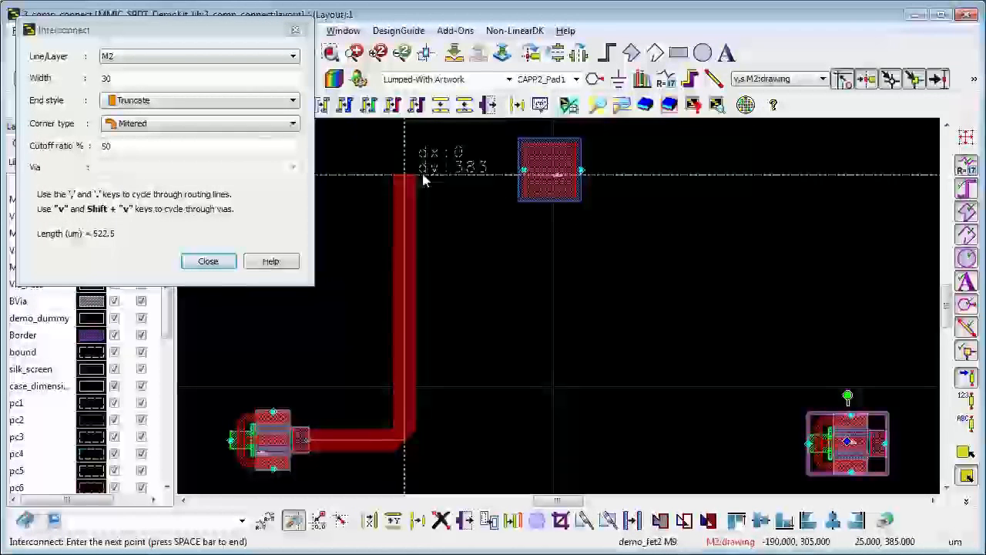
pyautogui.click(406, 170)
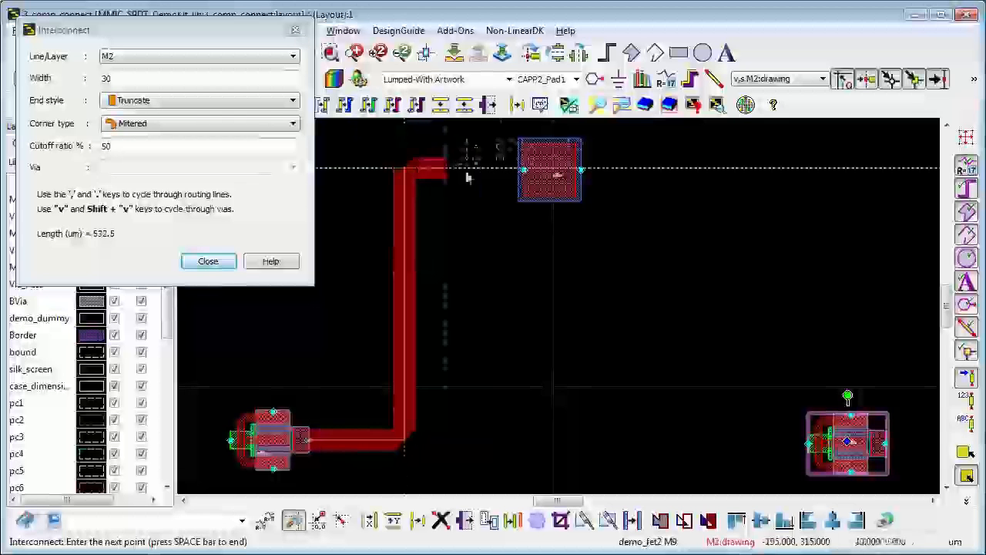
pyautogui.click(509, 175)
pyautogui.press('space')
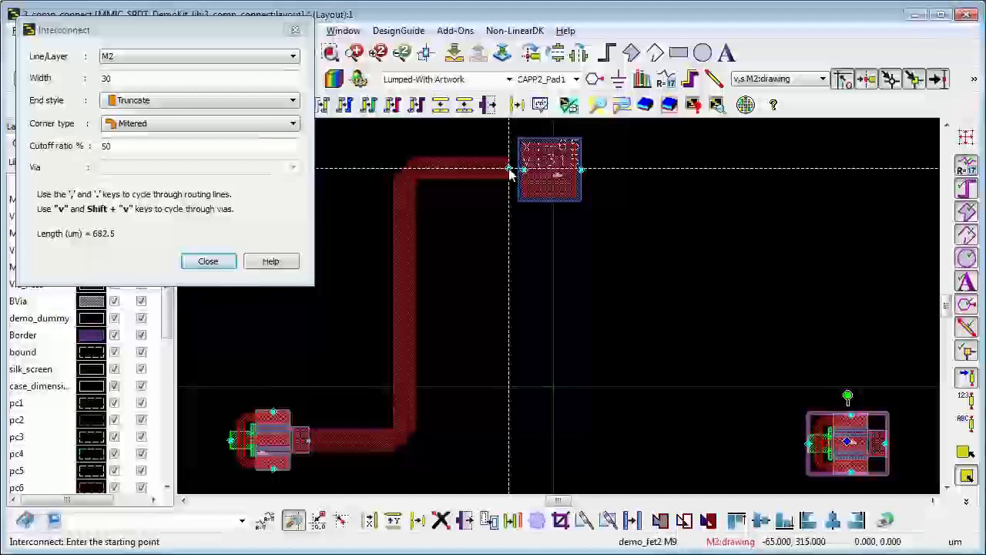
pyautogui.press('Escape')
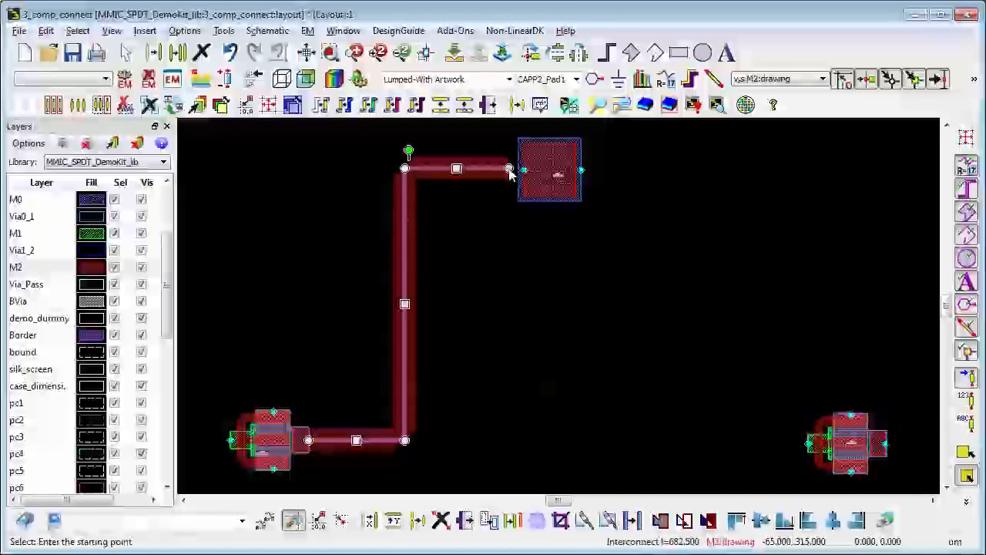
pyautogui.moveTo(508, 169); pyautogui.dragTo(524, 169)
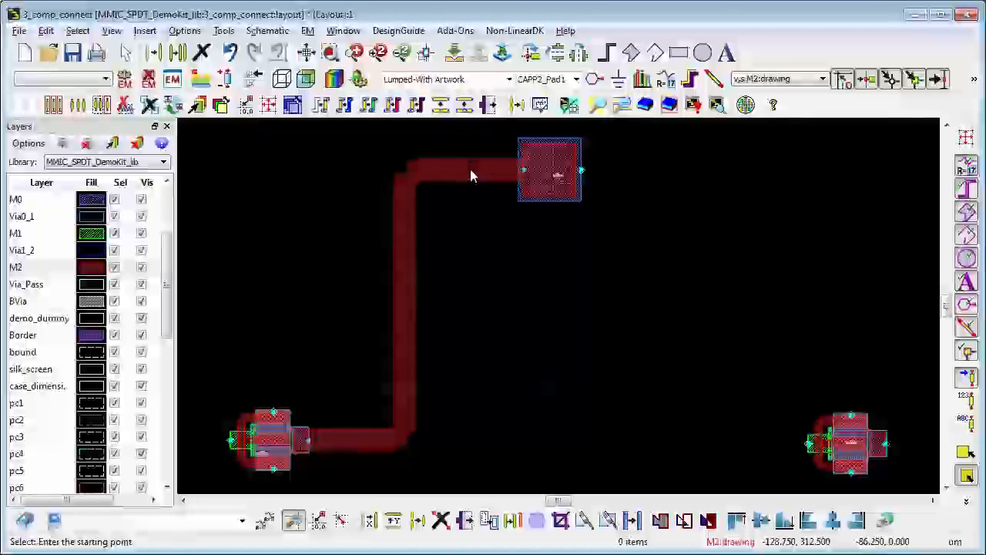
# - Start another interconnect on layer M0 from the capacitor's right pin and place its first bend about 120 µm to the right
pyautogui.click(691, 81)
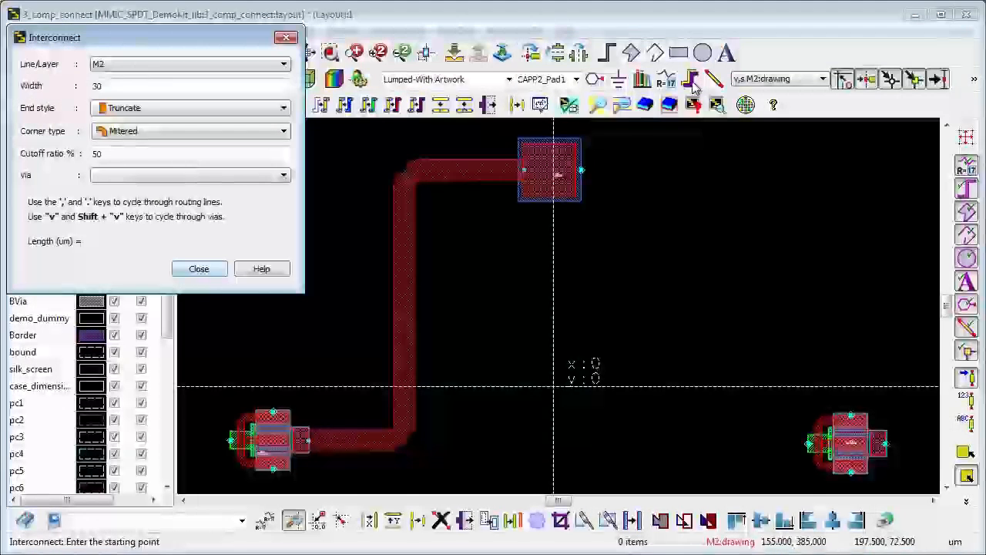
pyautogui.click(285, 65)
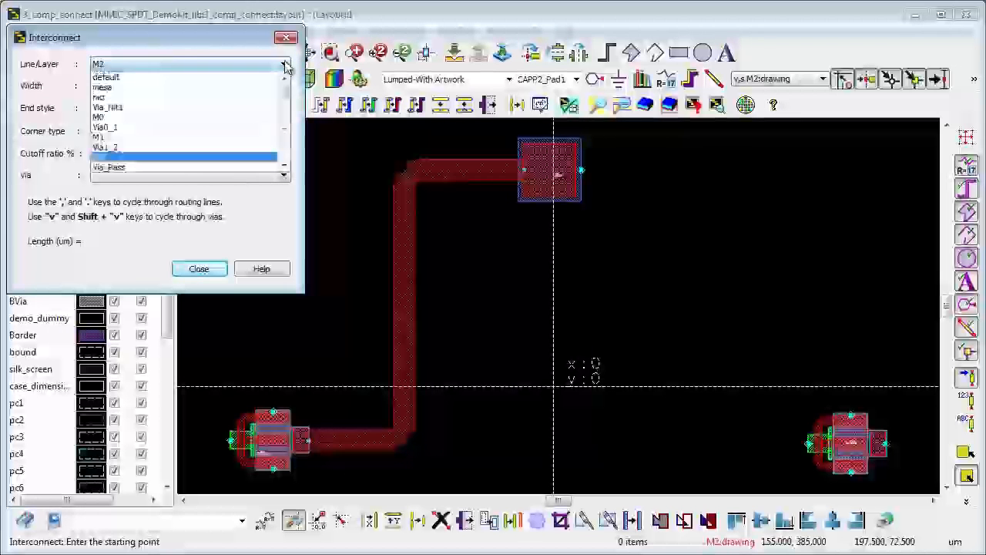
pyautogui.click(200, 121)
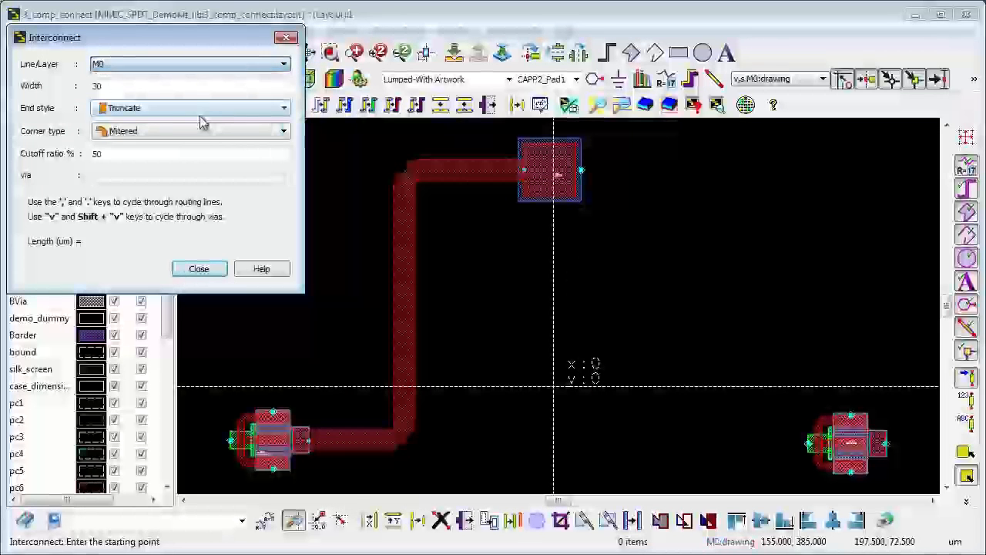
pyautogui.click(581, 173)
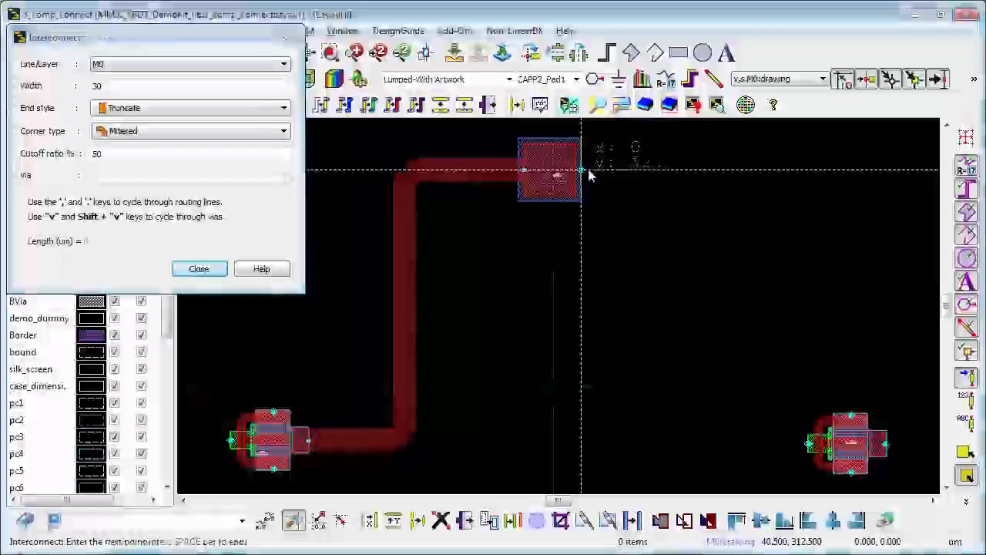
pyautogui.click(662, 169)
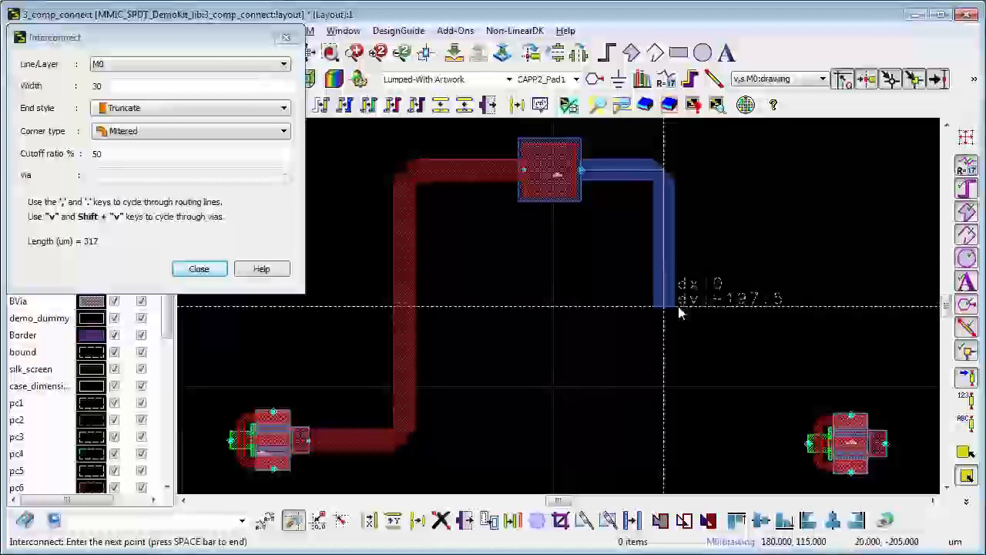
# - Switch the downward leg to layer M1 through Standard_via_M0_M1, and finish the route just short of the right FET's left pin
pyautogui.press('.')
pyautogui.press('.')
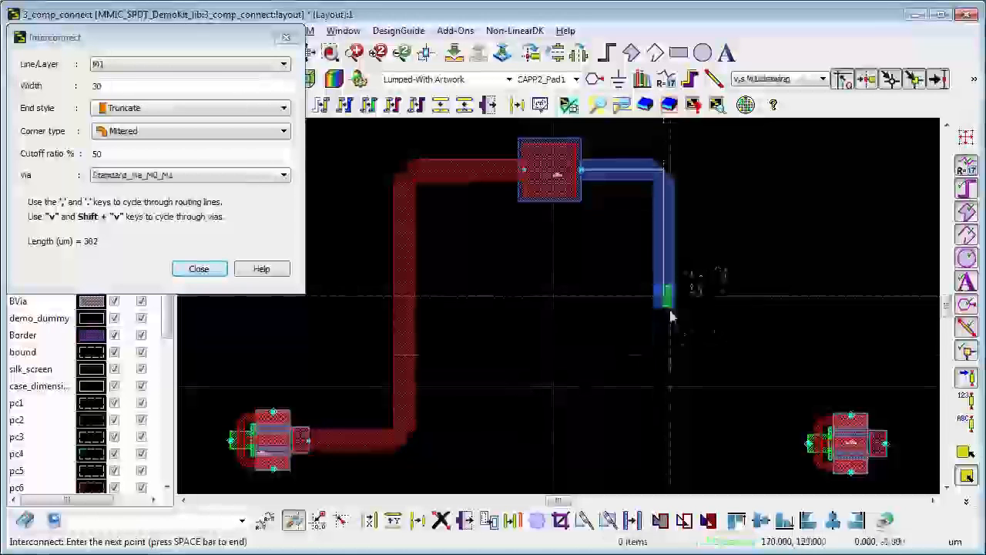
pyautogui.click(667, 447)
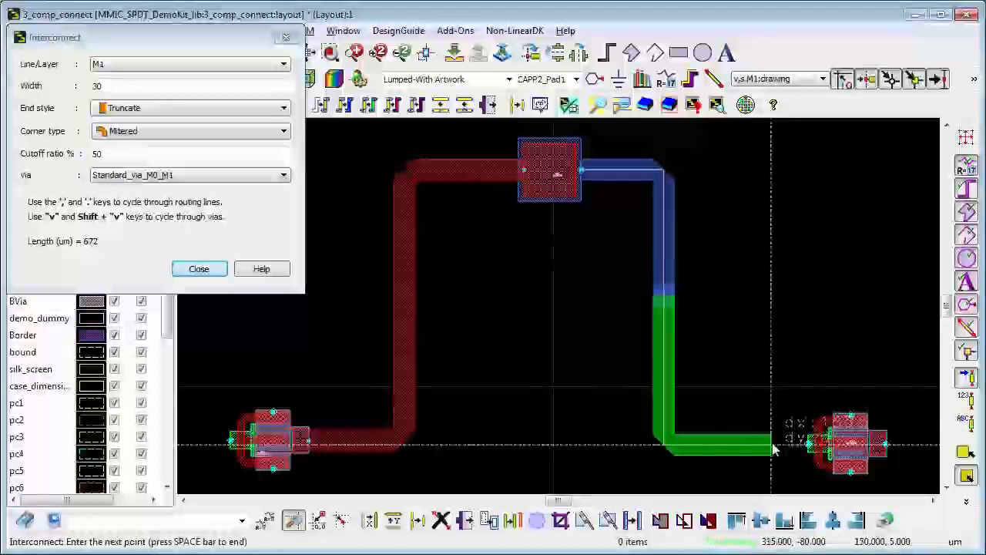
pyautogui.doubleClick(785, 445)
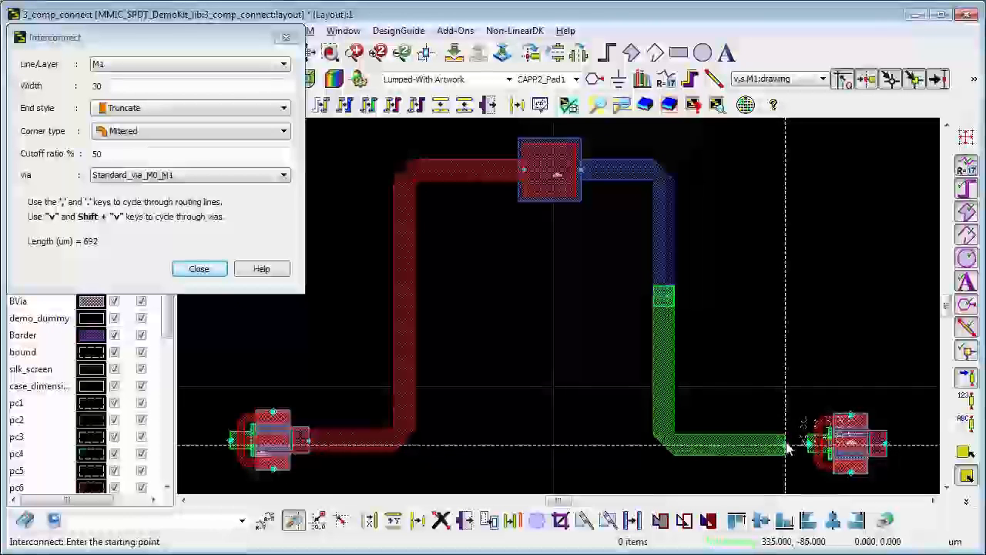
pyautogui.press('Escape')
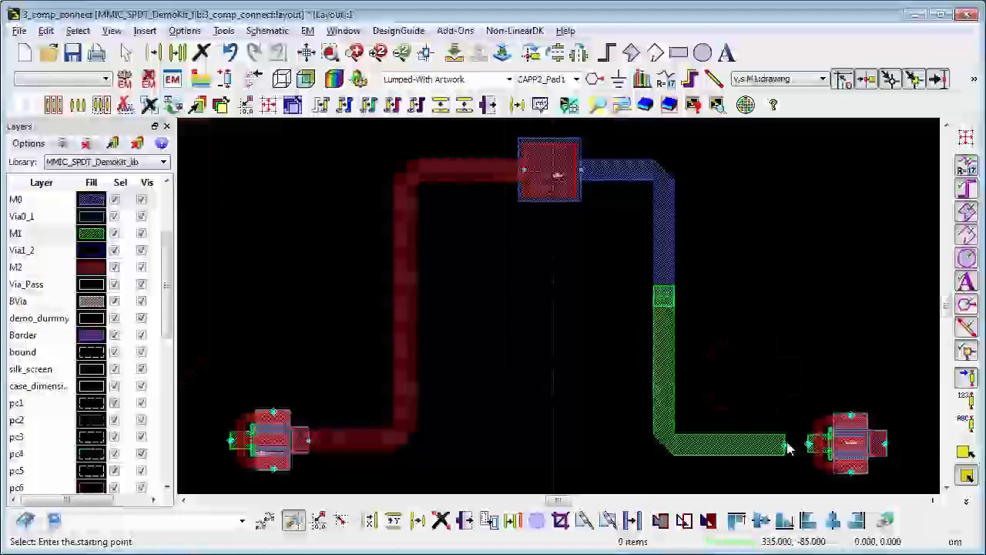
# - Stretch the M1 end of the interconnect onto the right FET's left pin
pyautogui.scroll(1, 786, 447)
pyautogui.moveTo(583, 328)
pyautogui.mouseDown()
pyautogui.moveTo(637, 330)
pyautogui.moveTo(627, 329)
pyautogui.mouseUp()
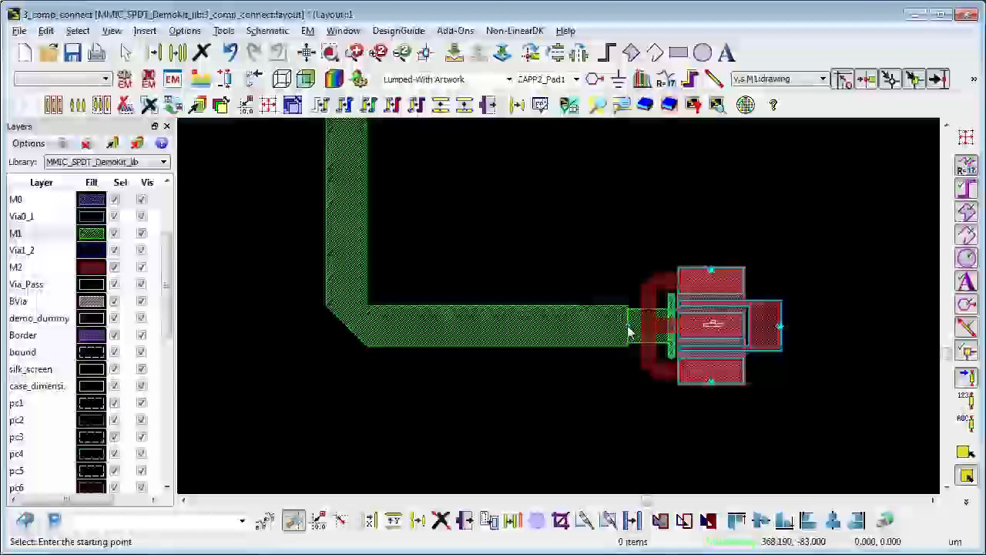
pyautogui.click(310, 55)
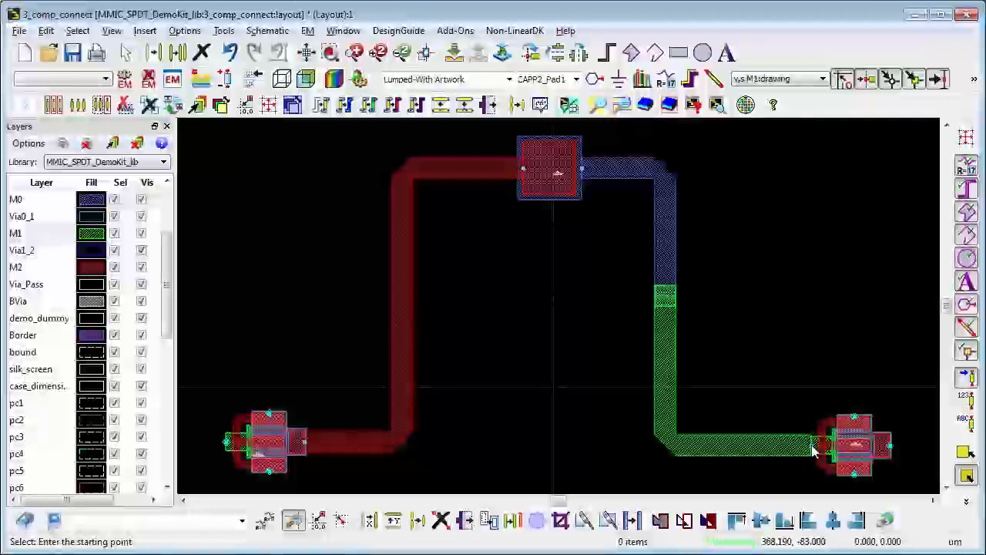
# - Set the width of the interconnect's M1 segment to 25 µm
pyautogui.scroll(1, 813, 451)
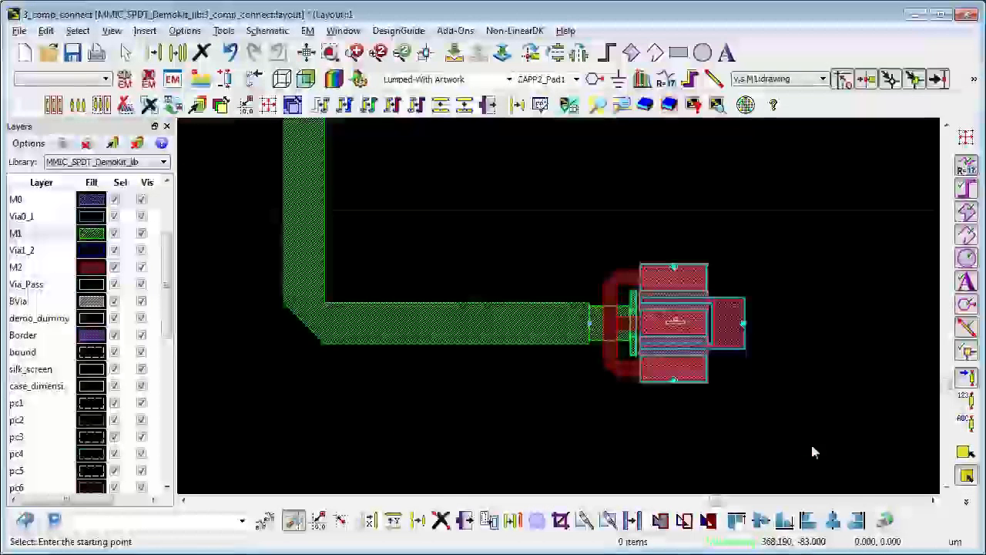
pyautogui.scroll(1, 594, 327)
pyautogui.click(521, 317)
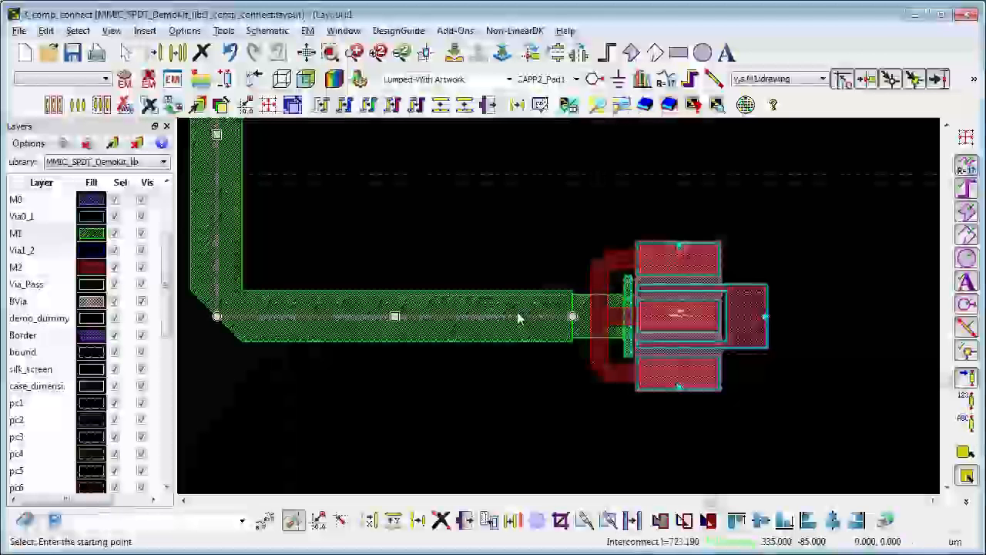
pyautogui.doubleClick(492, 322)
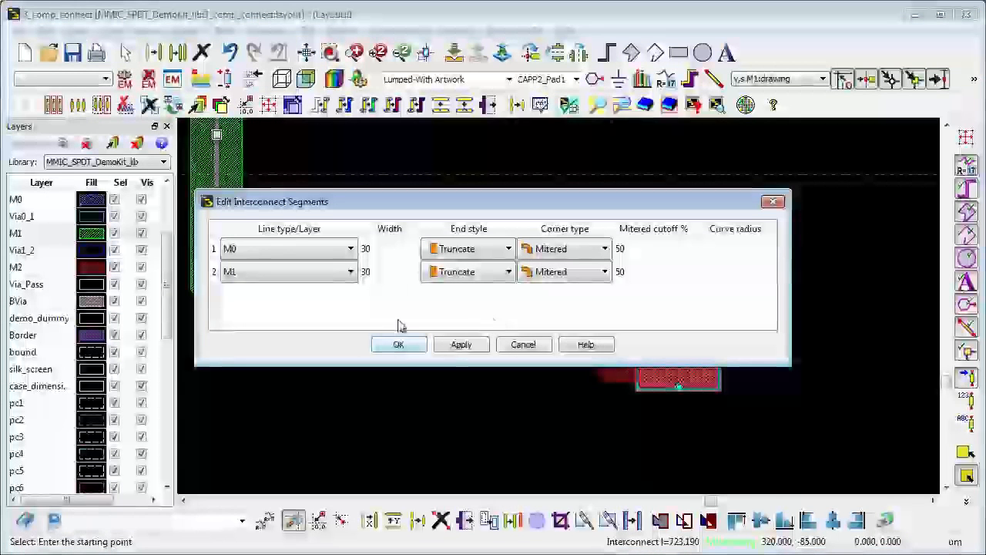
pyautogui.click(389, 270)
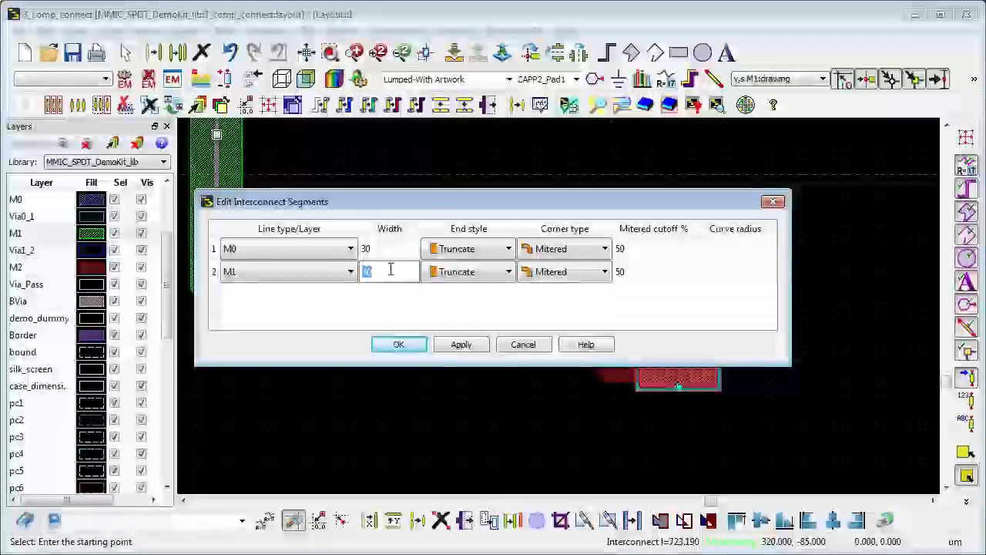
pyautogui.write('25')
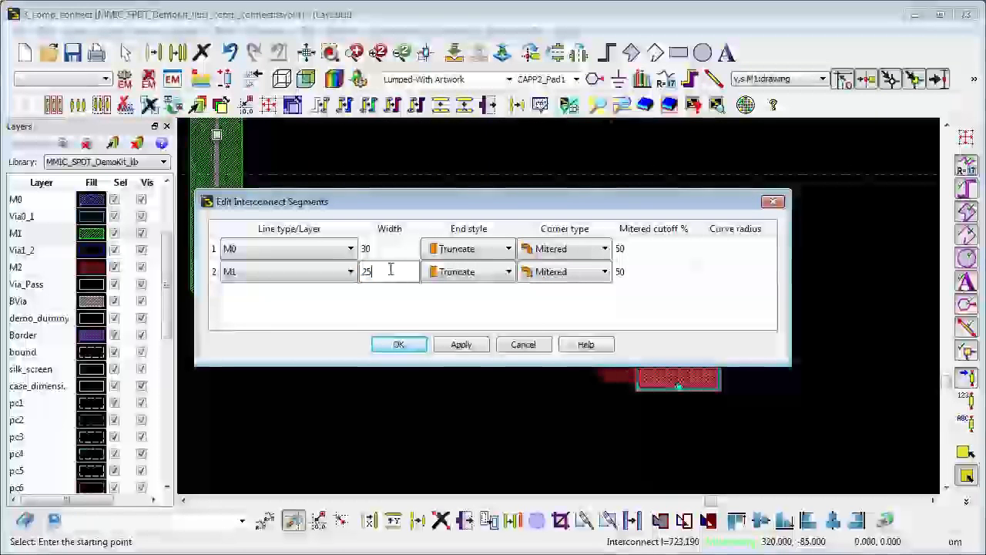
pyautogui.click(452, 346)
pyautogui.click(409, 347)
# - Inspect the M1 segment's fit at the right FET's pin and the via transition between M0 and M1
pyautogui.scroll(3, 577, 310)
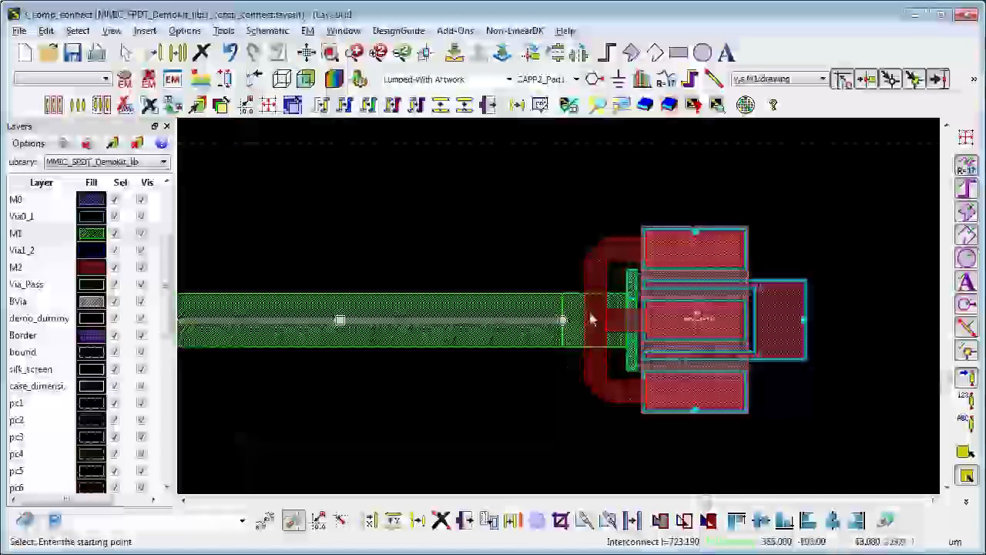
pyautogui.scroll(-2, 346, 269)
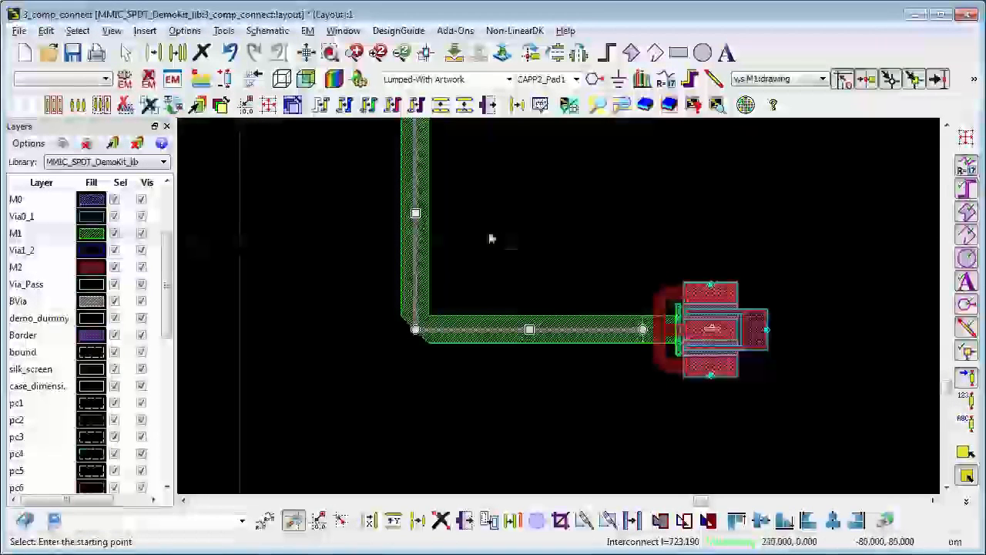
pyautogui.scroll(-2, 485, 243)
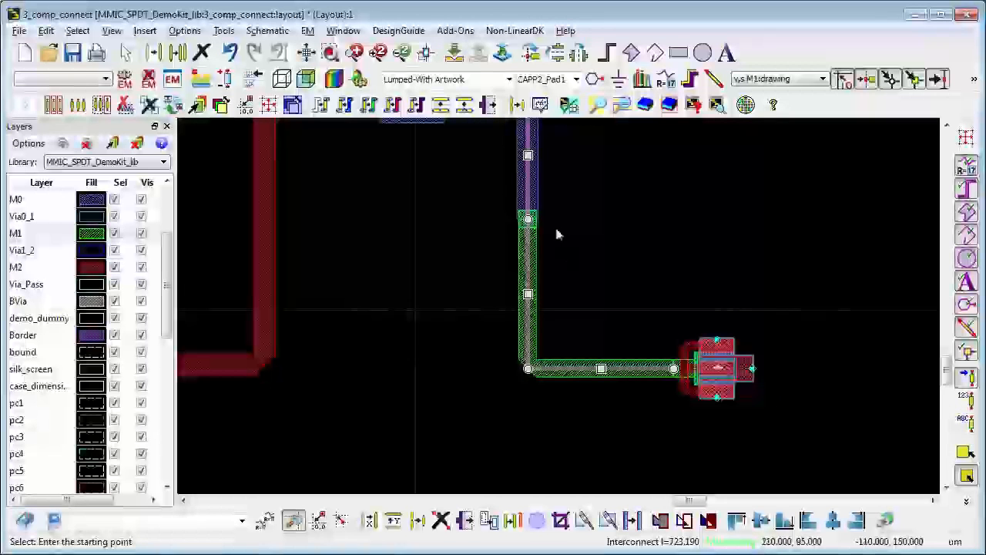
pyautogui.scroll(1, 527, 221)
pyautogui.scroll(1, 527, 221)
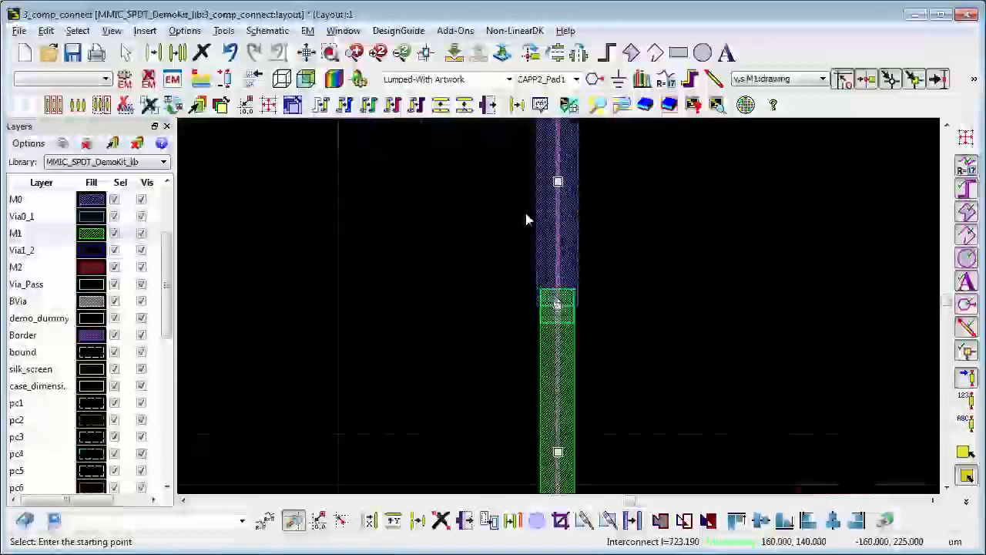
# - Shift the left interconnect's vertical M2 segment inward toward the capacitor, and move the left FET up and inward, keeping it connected
pyautogui.scroll(2, 559, 303)
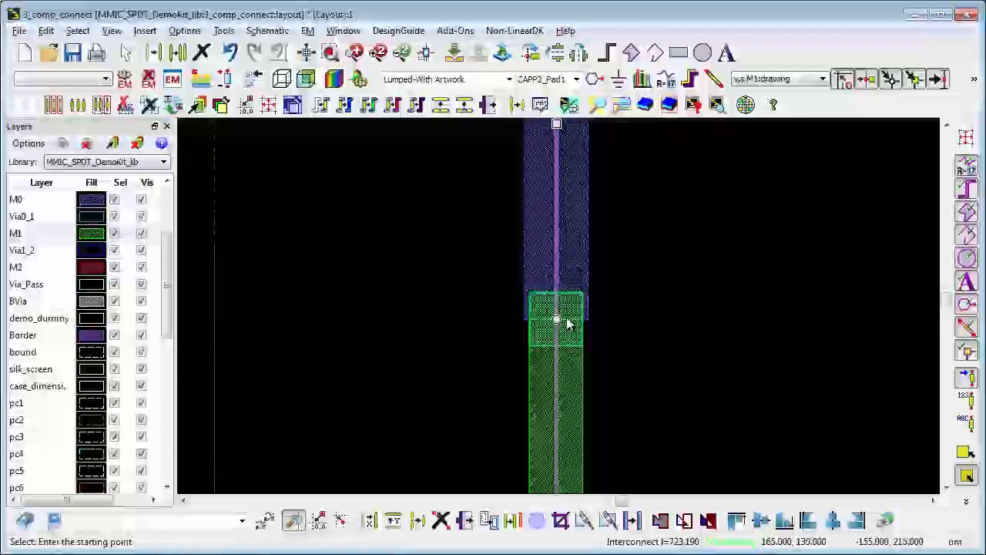
pyautogui.scroll(1, 560, 313)
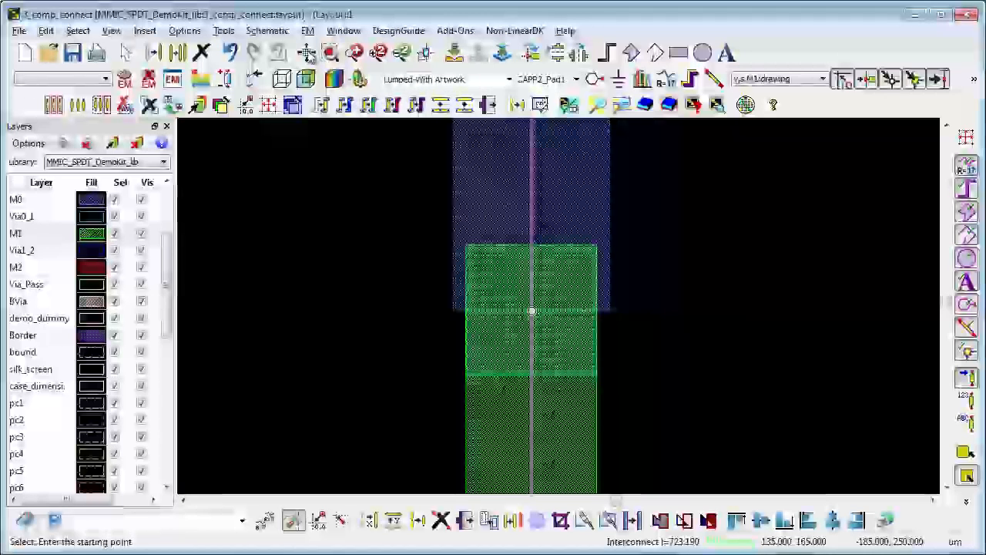
pyautogui.click(306, 52)
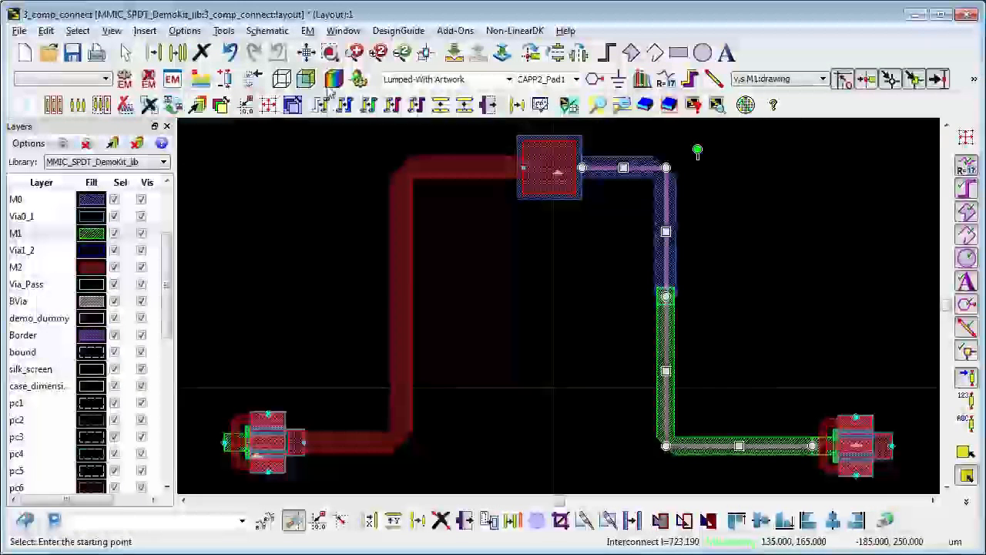
pyautogui.click(402, 300)
pyautogui.moveTo(403, 303); pyautogui.dragTo(466, 314)
pyautogui.click(465, 308)
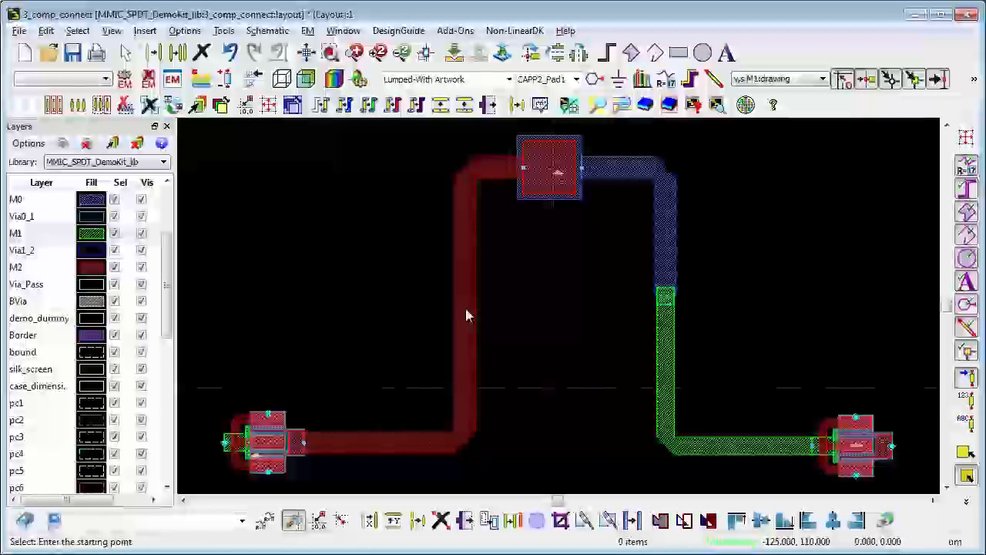
pyautogui.click(465, 305)
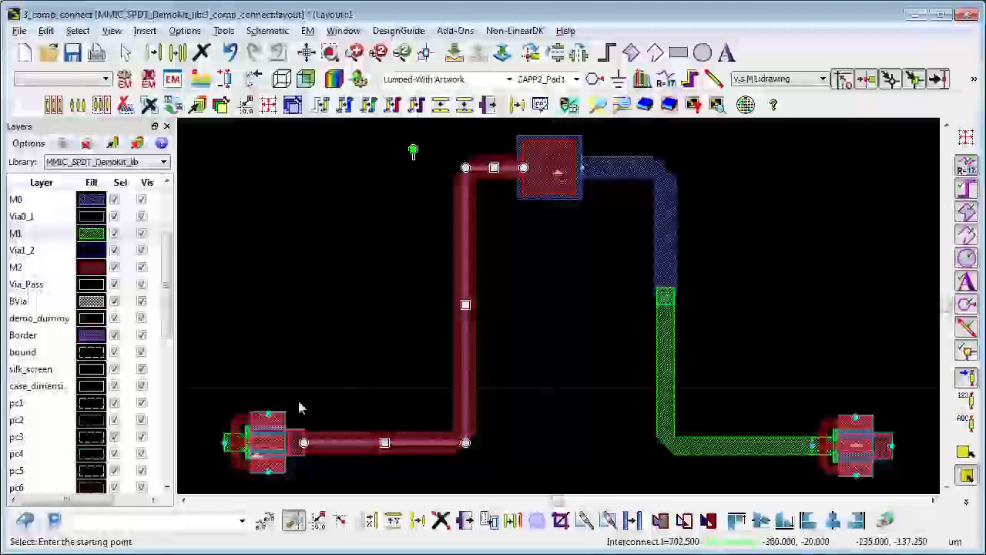
pyautogui.moveTo(275, 440)
pyautogui.mouseDown()
pyautogui.moveTo(364, 433)
pyautogui.moveTo(389, 281)
pyautogui.mouseUp()
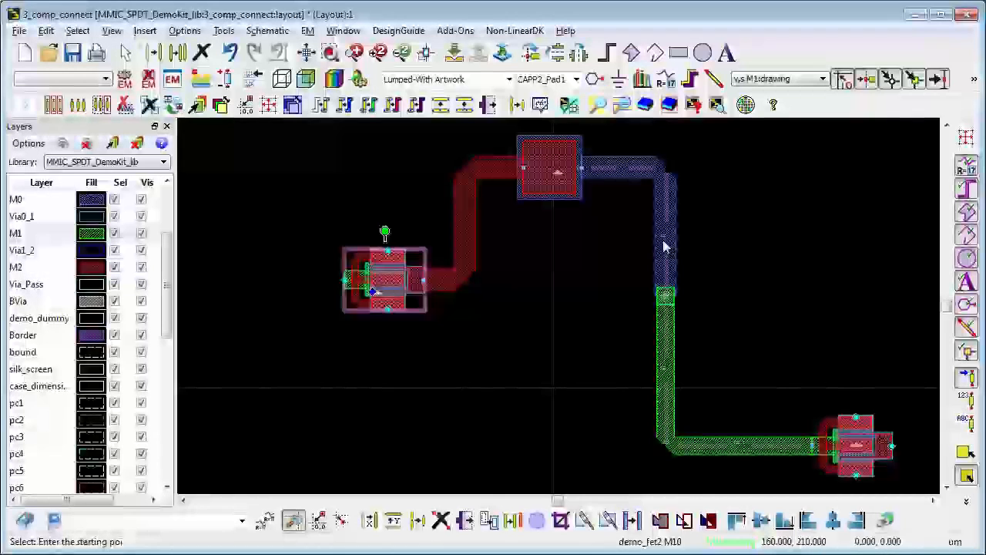
# - Move the right interconnect's vertical M0 segment 60 µm inward toward the capacitor
pyautogui.click(666, 231)
pyautogui.moveTo(665, 231); pyautogui.dragTo(624, 236)
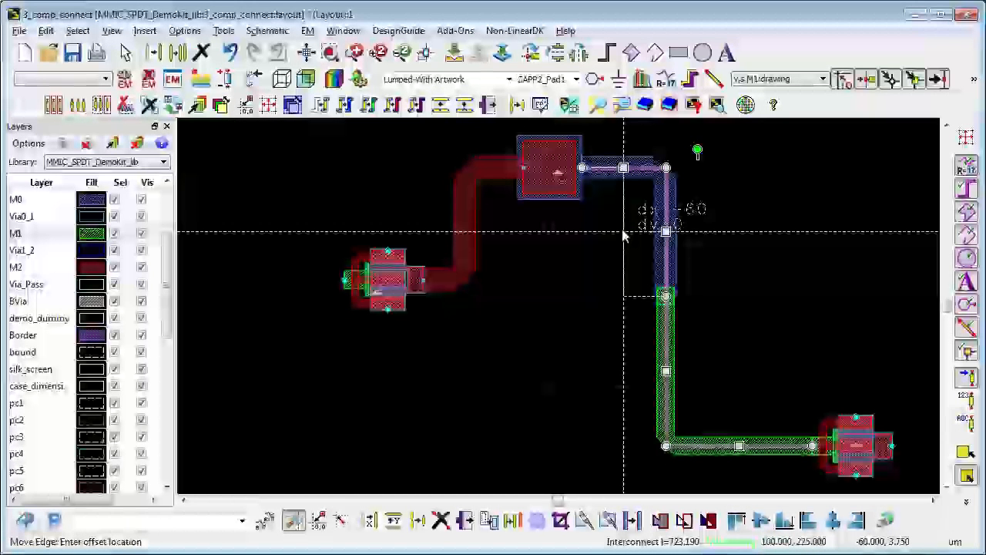
pyautogui.click(624, 236)
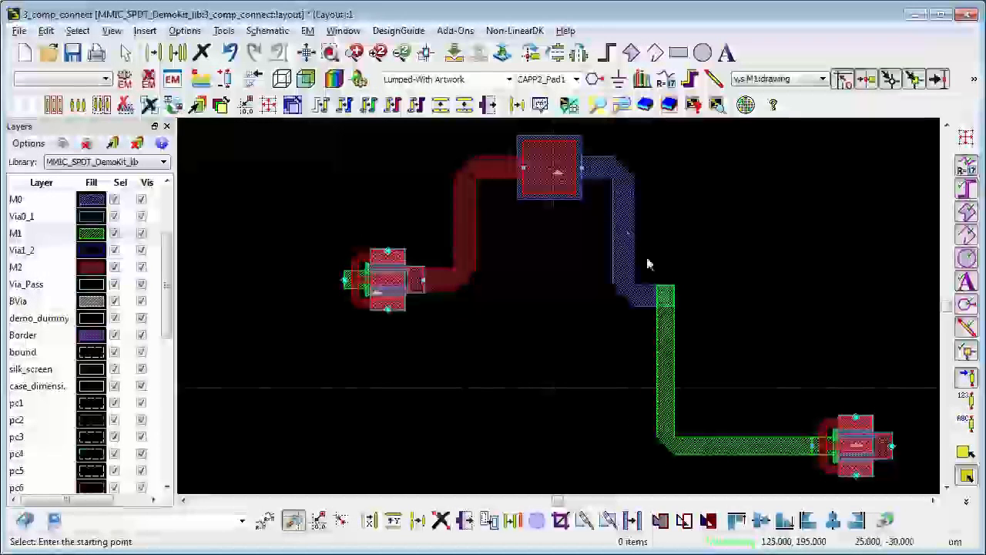
# - Try the vertical M1 segment farther outward, and bring it back in line below the vertical M0 segment
pyautogui.click(666, 365)
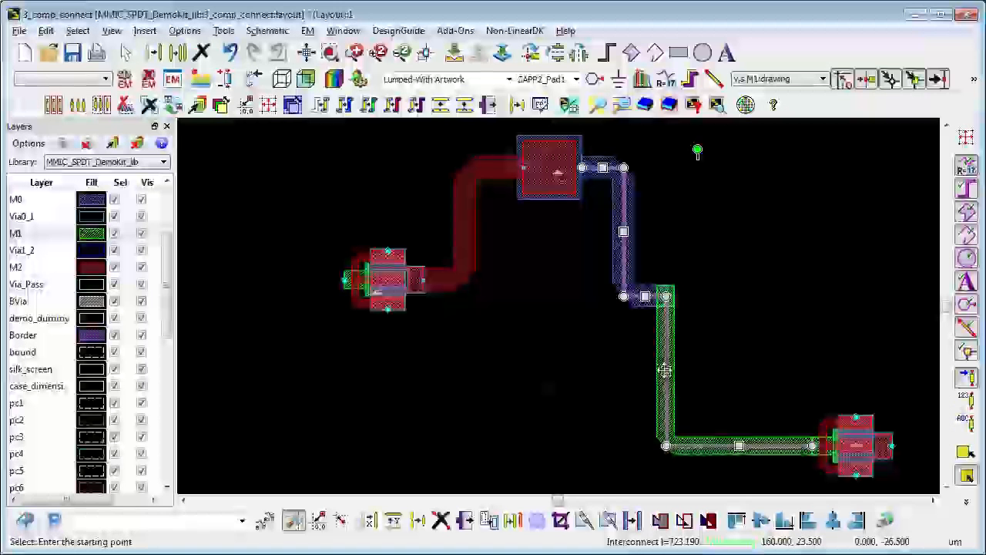
pyautogui.click(733, 374)
pyautogui.click(733, 370)
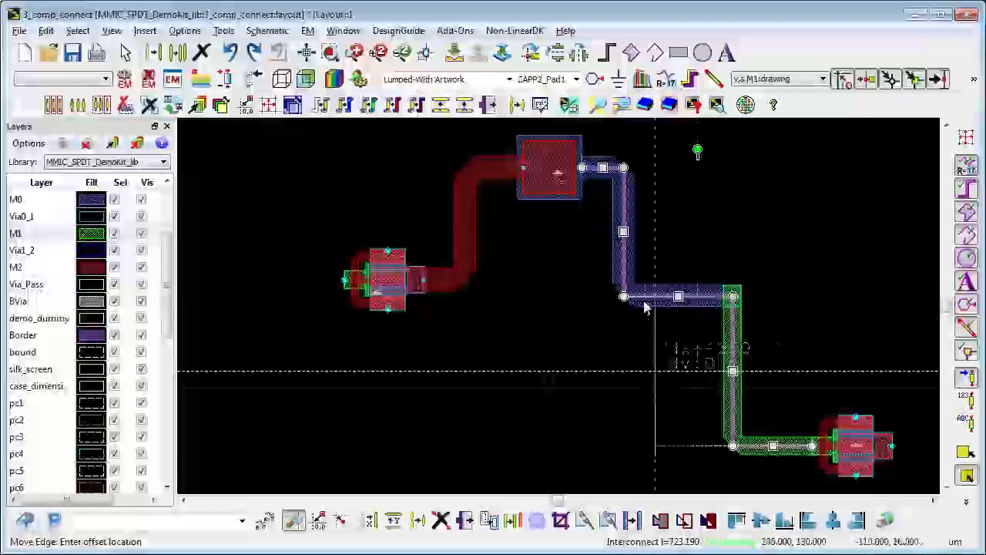
pyautogui.click(626, 302)
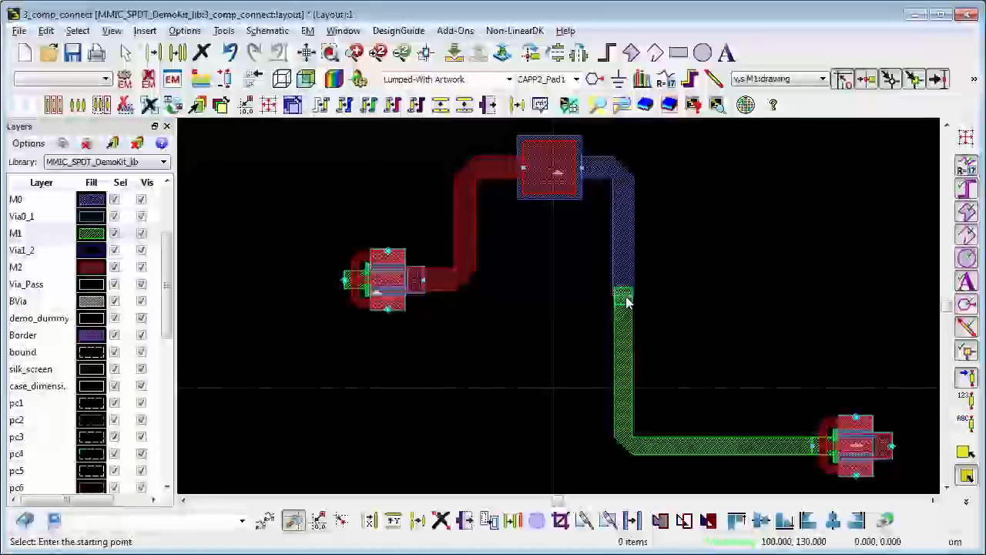
# - Slide the via between M0 and M1 up 105 µm along the right interconnect's vertical run
pyautogui.click(624, 297)
pyautogui.click(624, 296)
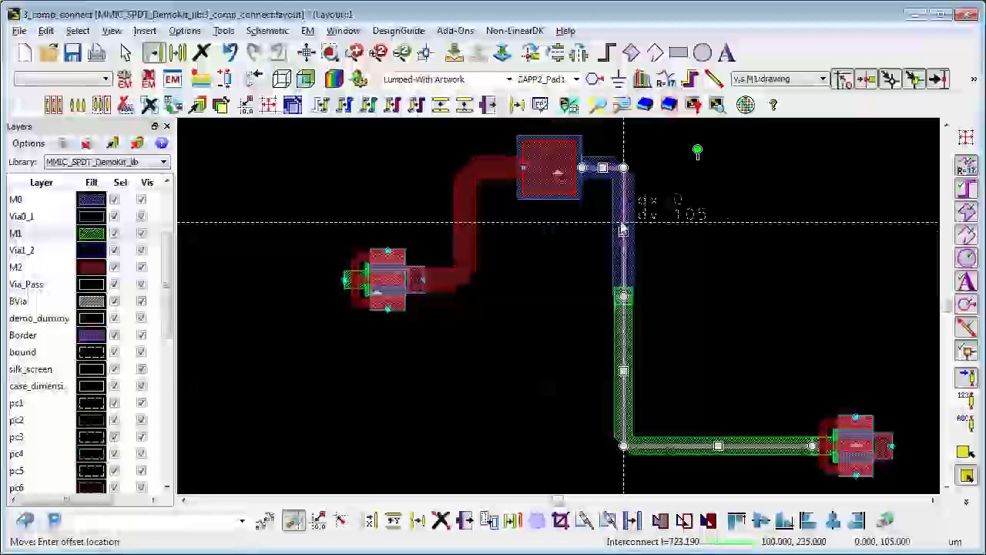
pyautogui.click(623, 226)
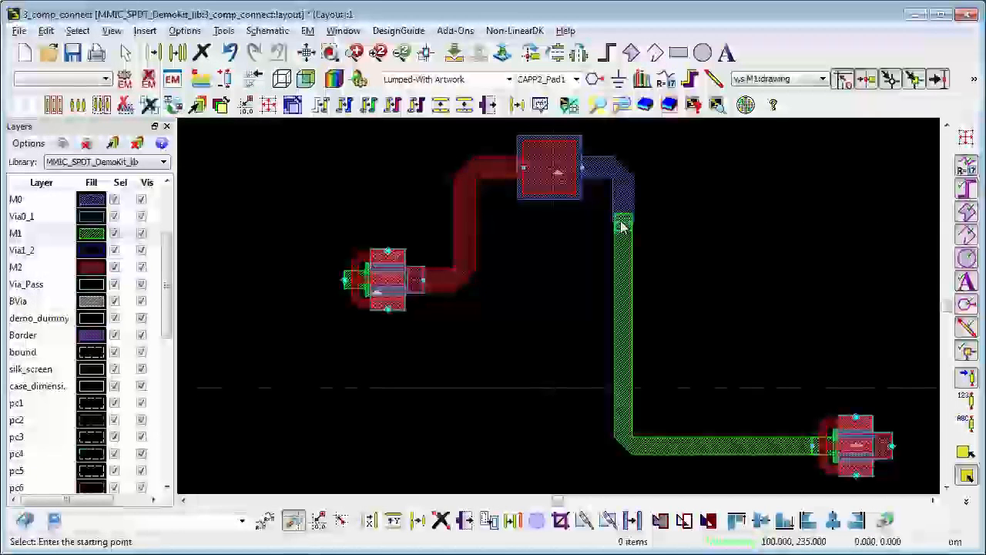
# - Raise the right interconnect's horizontal M1 segment to just below the via, and move the right FET up to nearly the same height
pyautogui.click(719, 445)
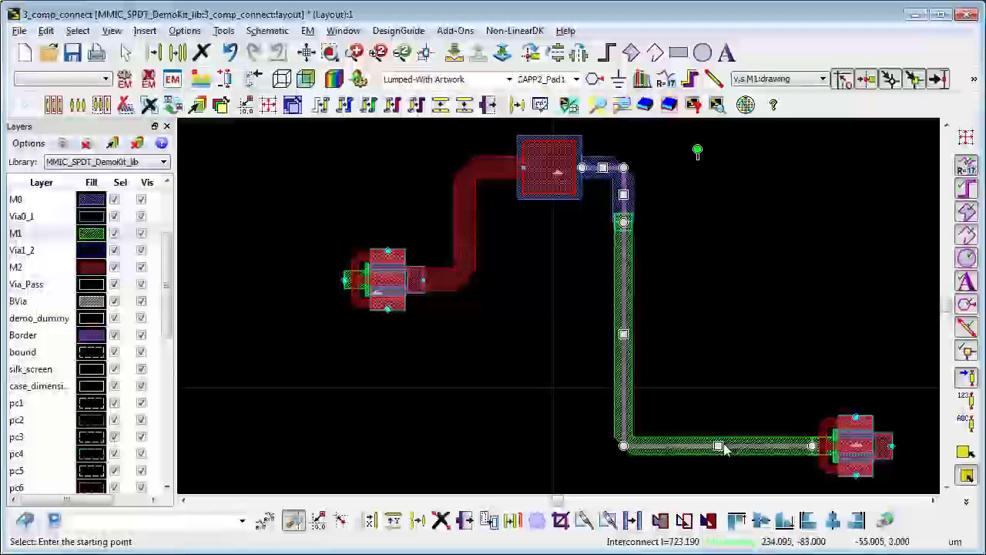
pyautogui.moveTo(719, 445)
pyautogui.mouseDown()
pyautogui.moveTo(727, 396)
pyautogui.moveTo(715, 275)
pyautogui.mouseUp()
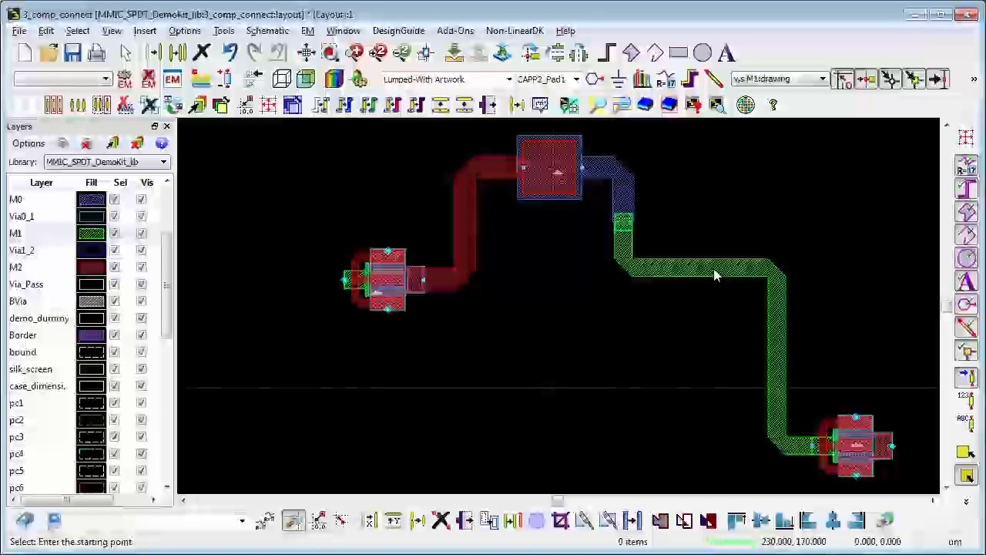
pyautogui.click(853, 453)
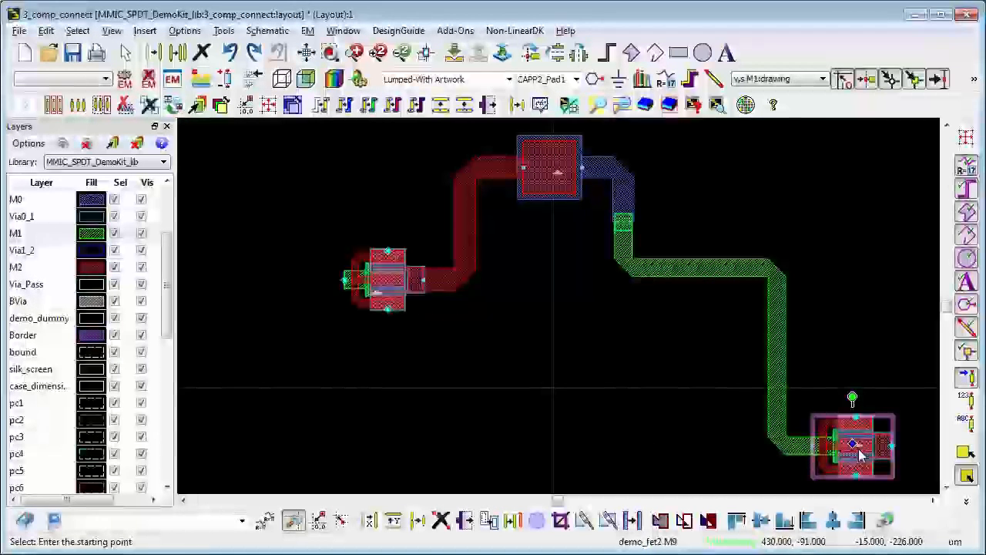
pyautogui.moveTo(855, 454)
pyautogui.mouseDown()
pyautogui.moveTo(817, 295)
pyautogui.moveTo(872, 296)
pyautogui.mouseUp()
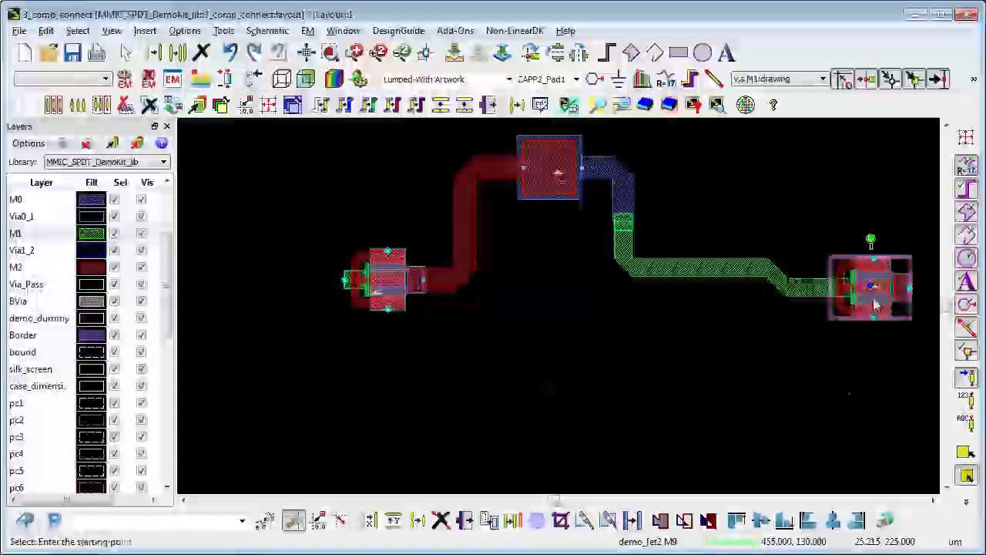
# - Align the horizontal M1 segment with the right FET's pin to straighten the run, and move that FET closer to the capacitor
pyautogui.click(716, 269)
pyautogui.moveTo(700, 268)
pyautogui.mouseDown()
pyautogui.moveTo(786, 298)
pyautogui.moveTo(779, 290)
pyautogui.mouseUp()
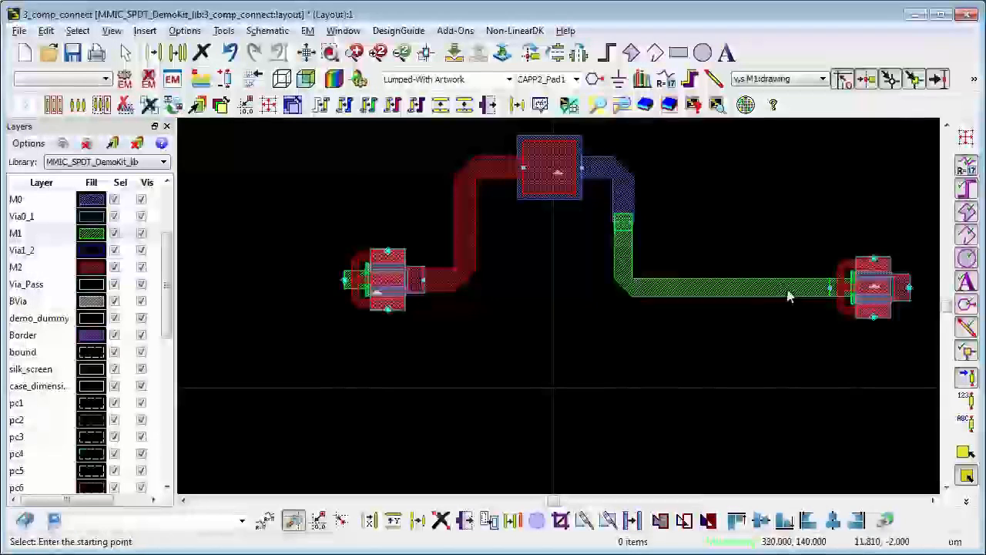
pyautogui.click(868, 289)
pyautogui.moveTo(868, 290); pyautogui.dragTo(722, 282)
pyautogui.click(840, 291)
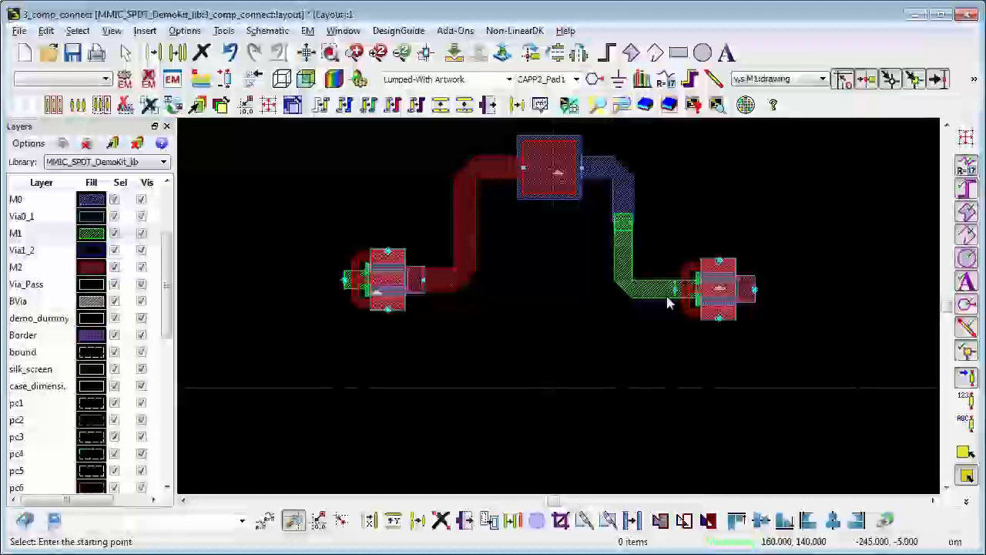
# - Route a new 30 µm wide interconnect from left of the circuit: 220 µm horizontally on M1, and 235 µm down on M2 through Standard_via_M1_M2
pyautogui.click(316, 56)
pyautogui.scroll(-3, 564, 313)
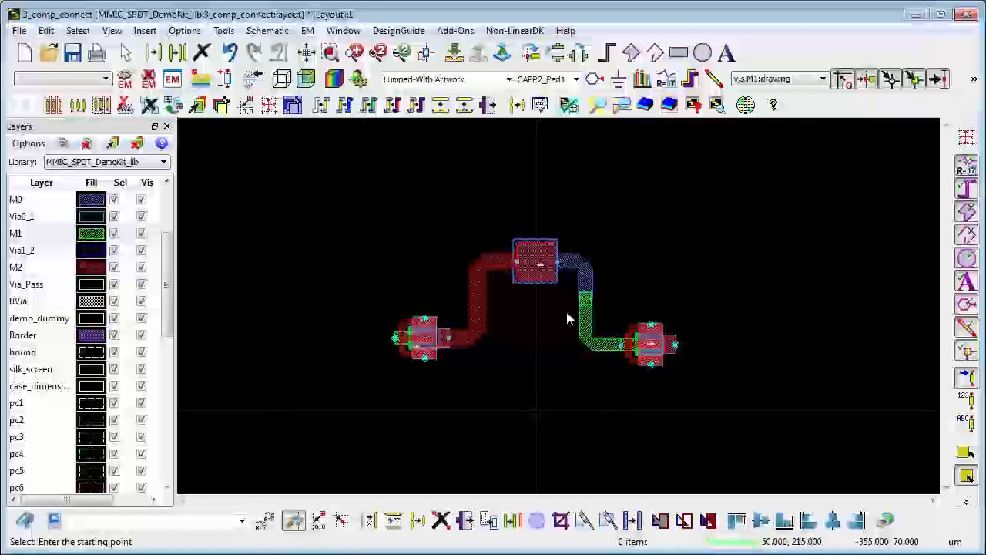
pyautogui.click(692, 78)
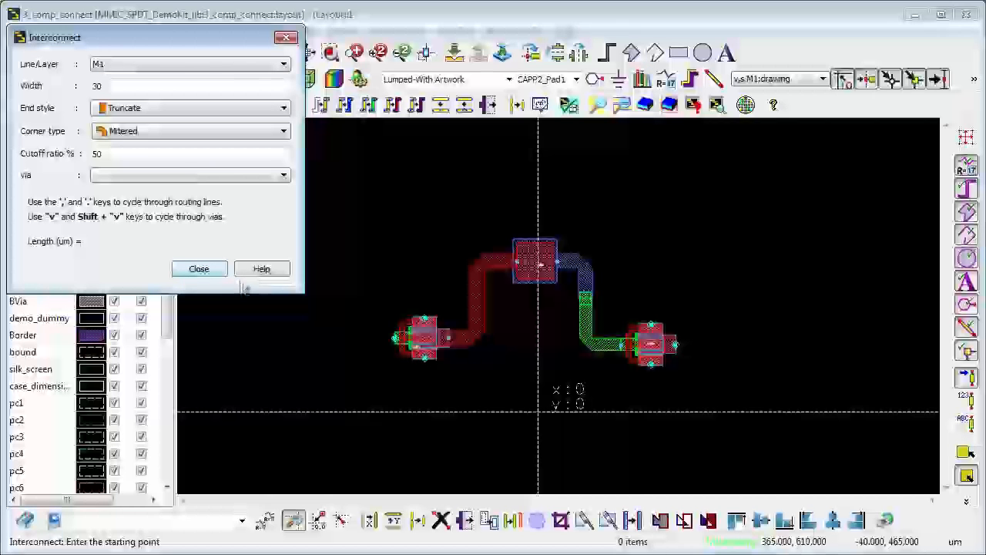
pyautogui.click(229, 328)
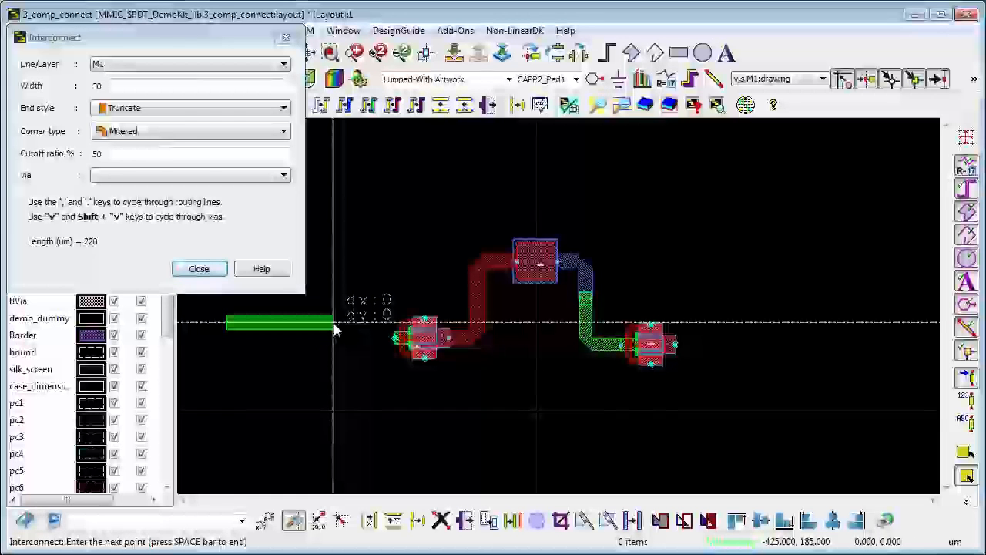
pyautogui.press('.')
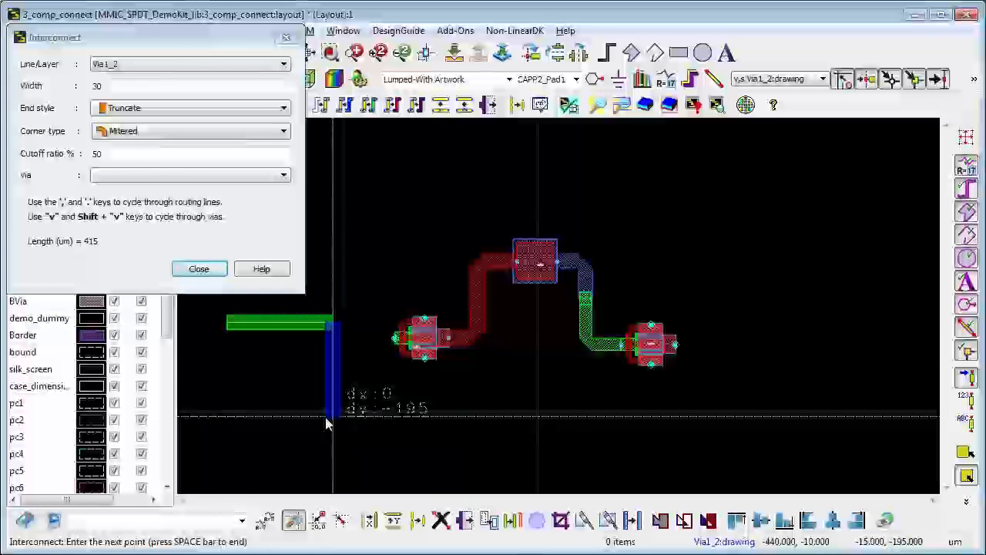
pyautogui.press('.')
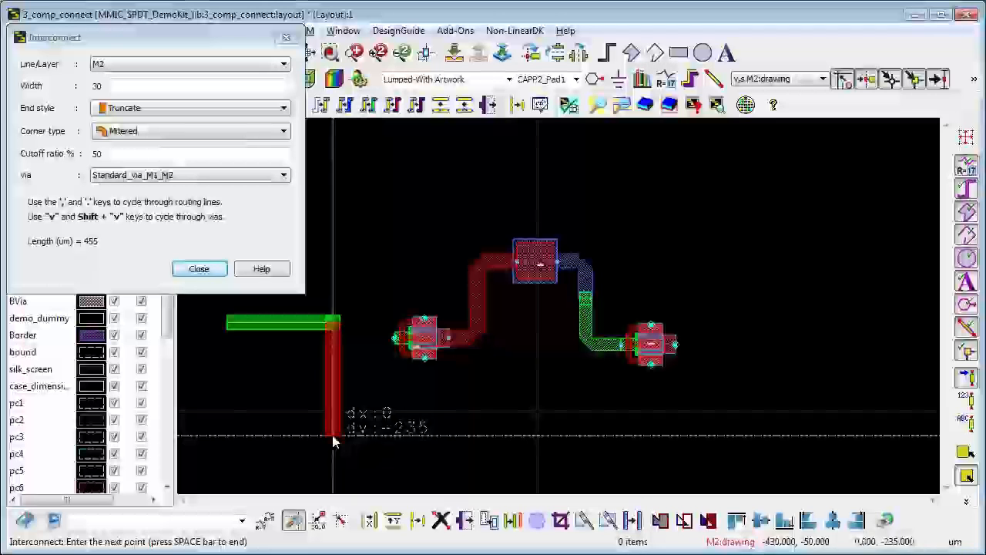
pyautogui.click(333, 436)
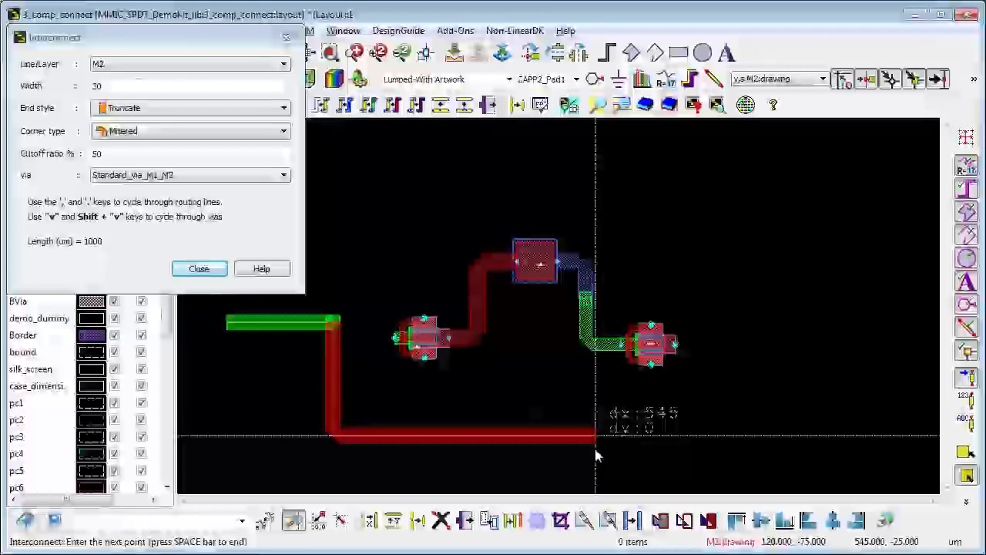
# - Continue the route about 850 µm to the right on M1 below the circuit, and about 330 µm up on M2, using Standard_via_M1_M2
pyautogui.press(',')
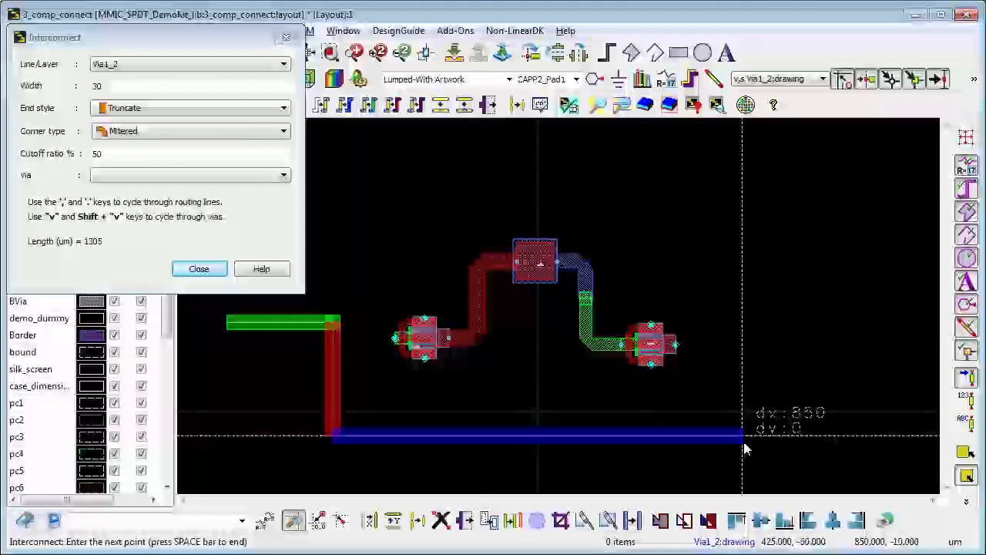
pyautogui.press(',')
pyautogui.click(739, 437)
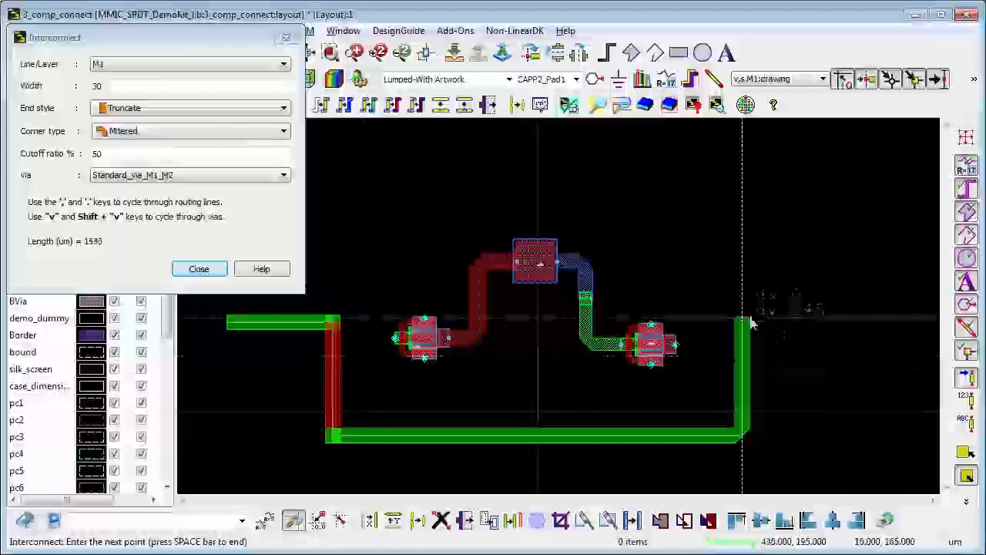
pyautogui.press('.')
pyautogui.press('.')
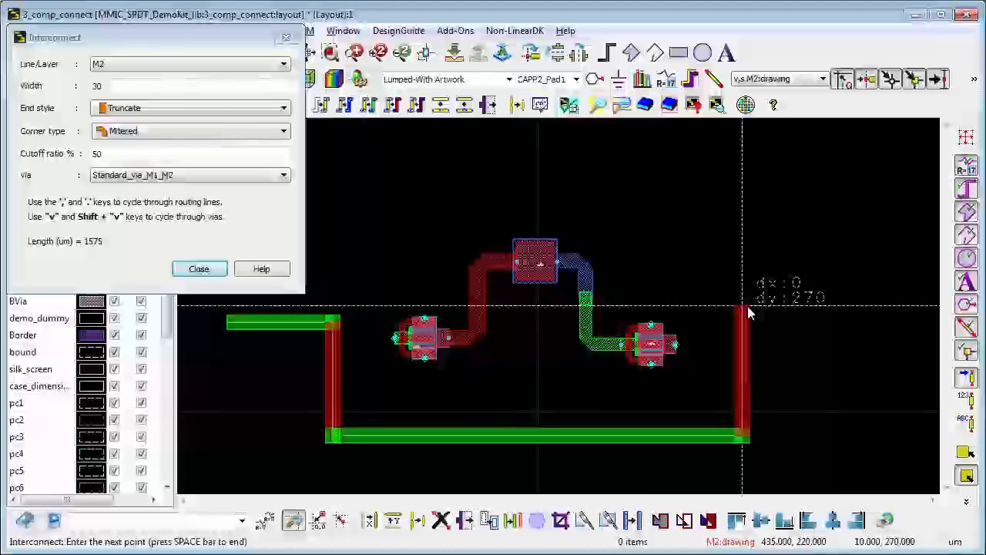
pyautogui.click(744, 276)
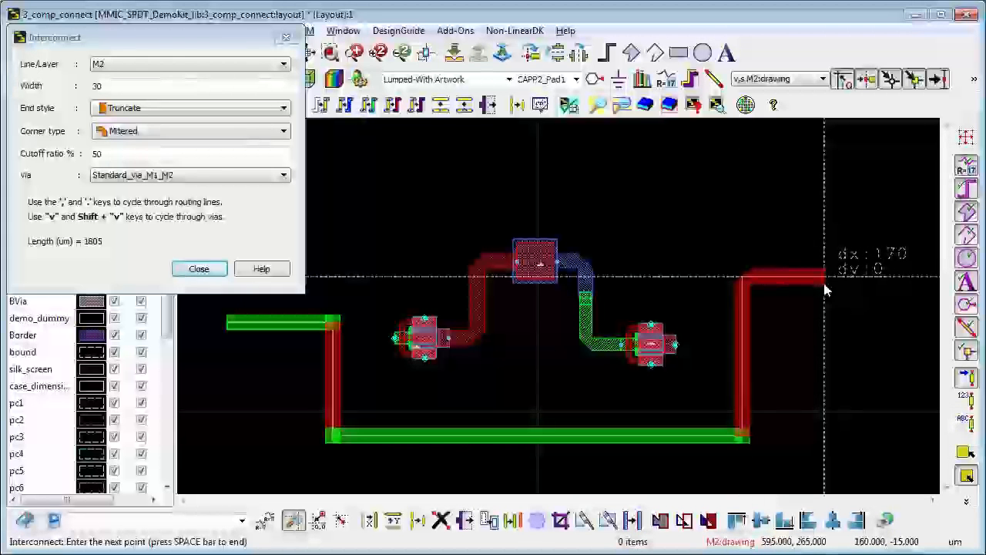
# - Finish the new interconnect with a horizontal M1 leg about 315 µm long to the right, and exit the interconnect command
pyautogui.press(',')
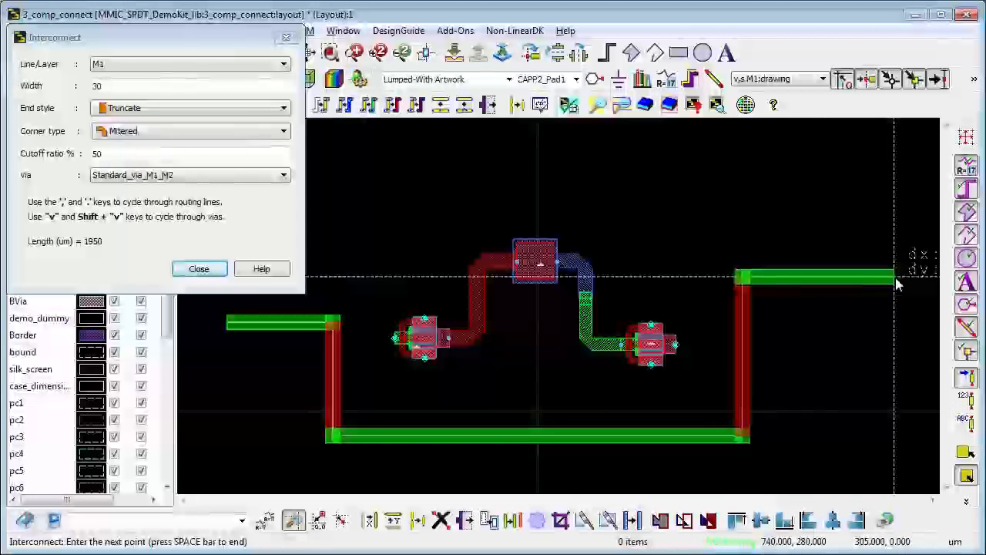
pyautogui.press('space')
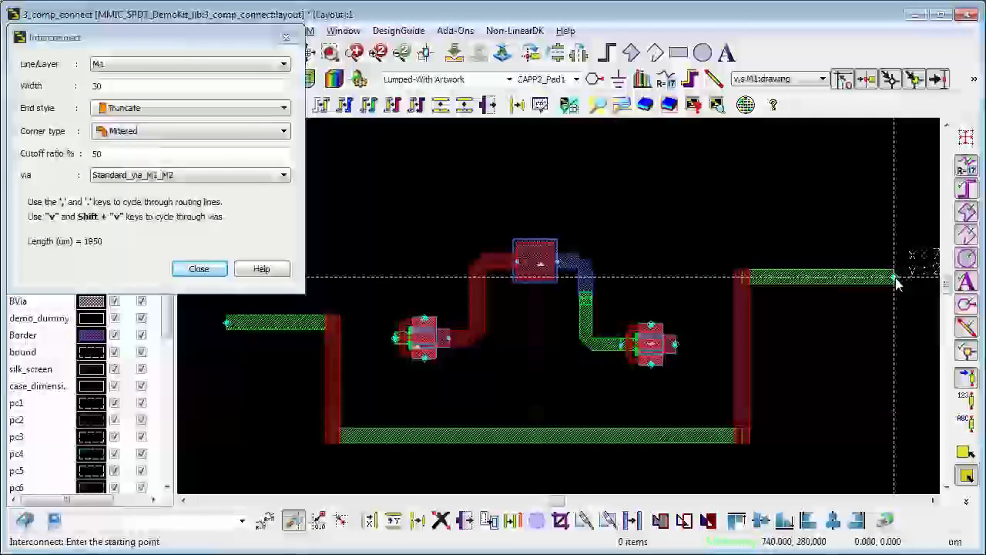
pyautogui.click(199, 269)
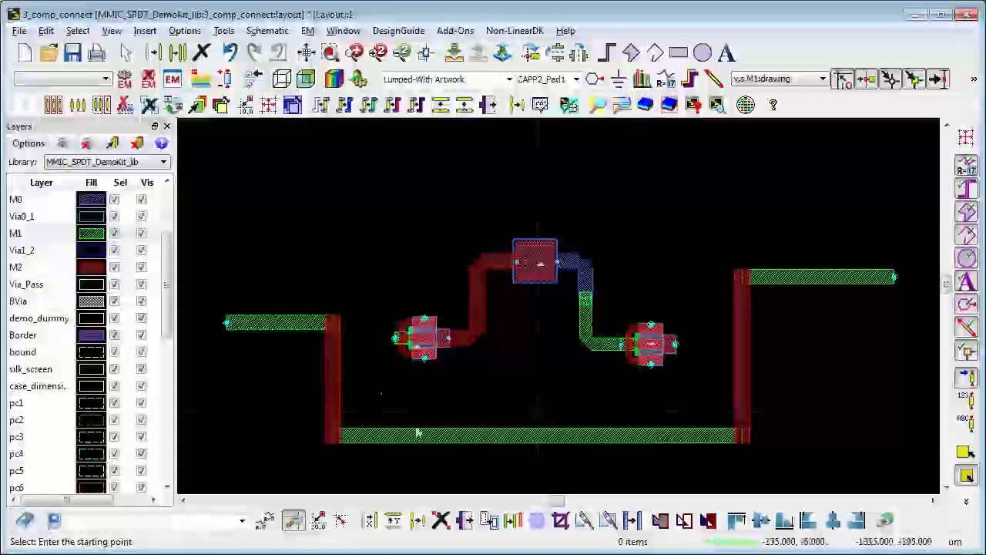
# - Move the long horizontal M1 segment of the new interconnect from below the circuit to above the capacitor
pyautogui.click(482, 439)
pyautogui.moveTo(538, 435); pyautogui.dragTo(548, 166)
pyautogui.click(539, 400)
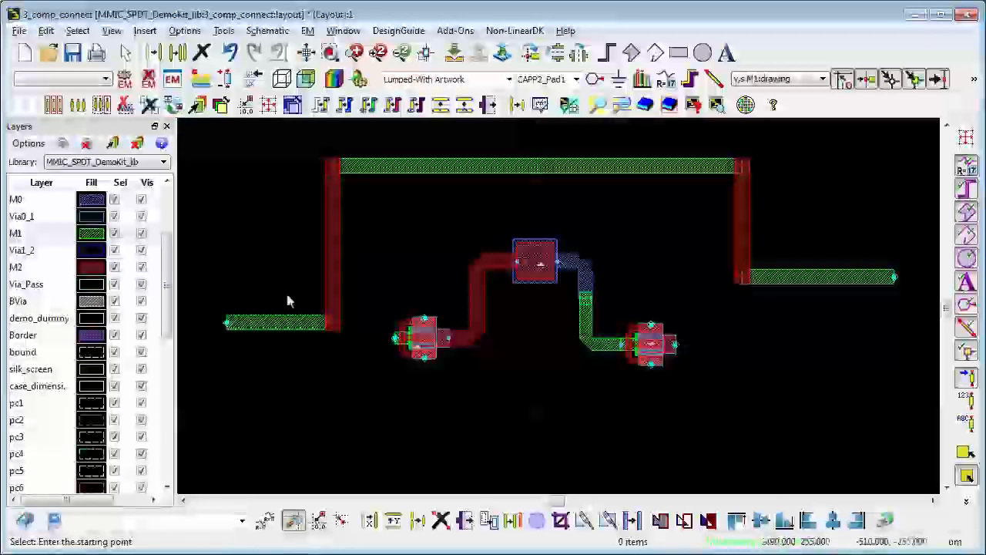
# - Try raising the left M1 end segment in line with the upper M1 segment, and undo the move
pyautogui.click(260, 327)
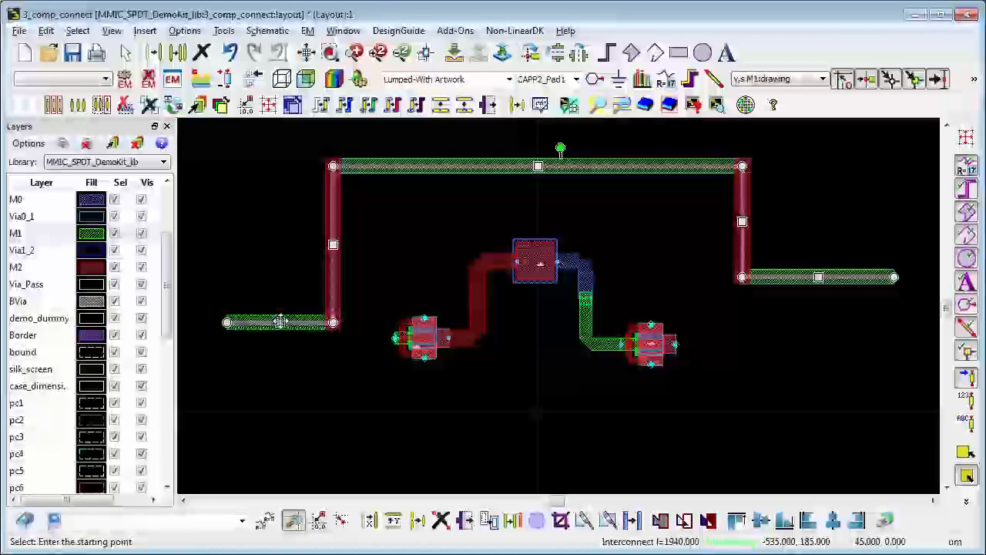
pyautogui.moveTo(280, 322); pyautogui.dragTo(335, 172)
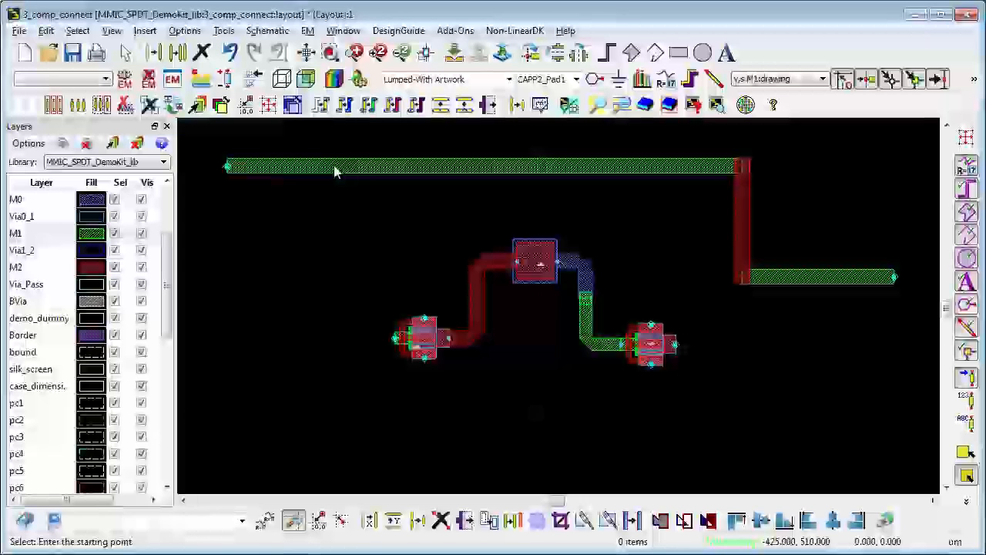
pyautogui.hotkey('ctrl', 'z')
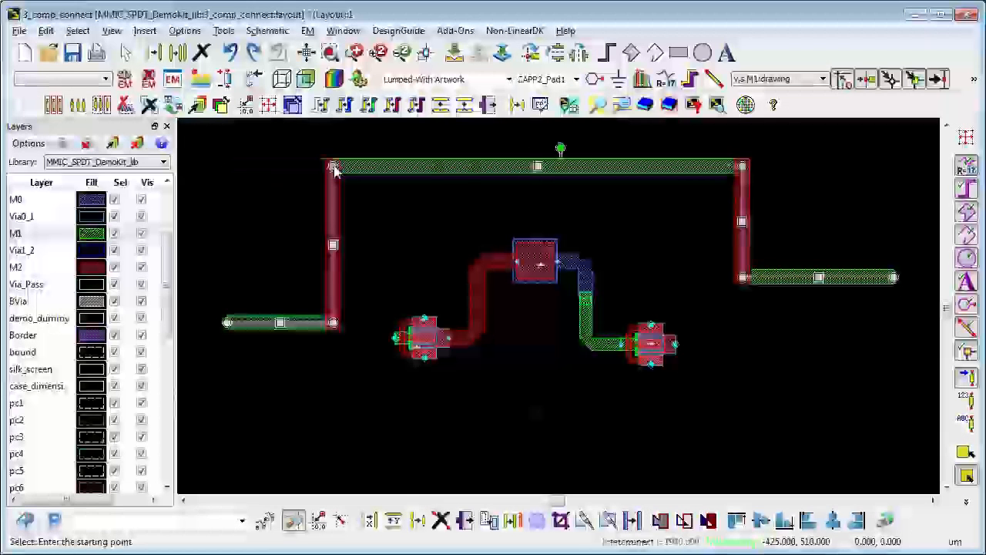